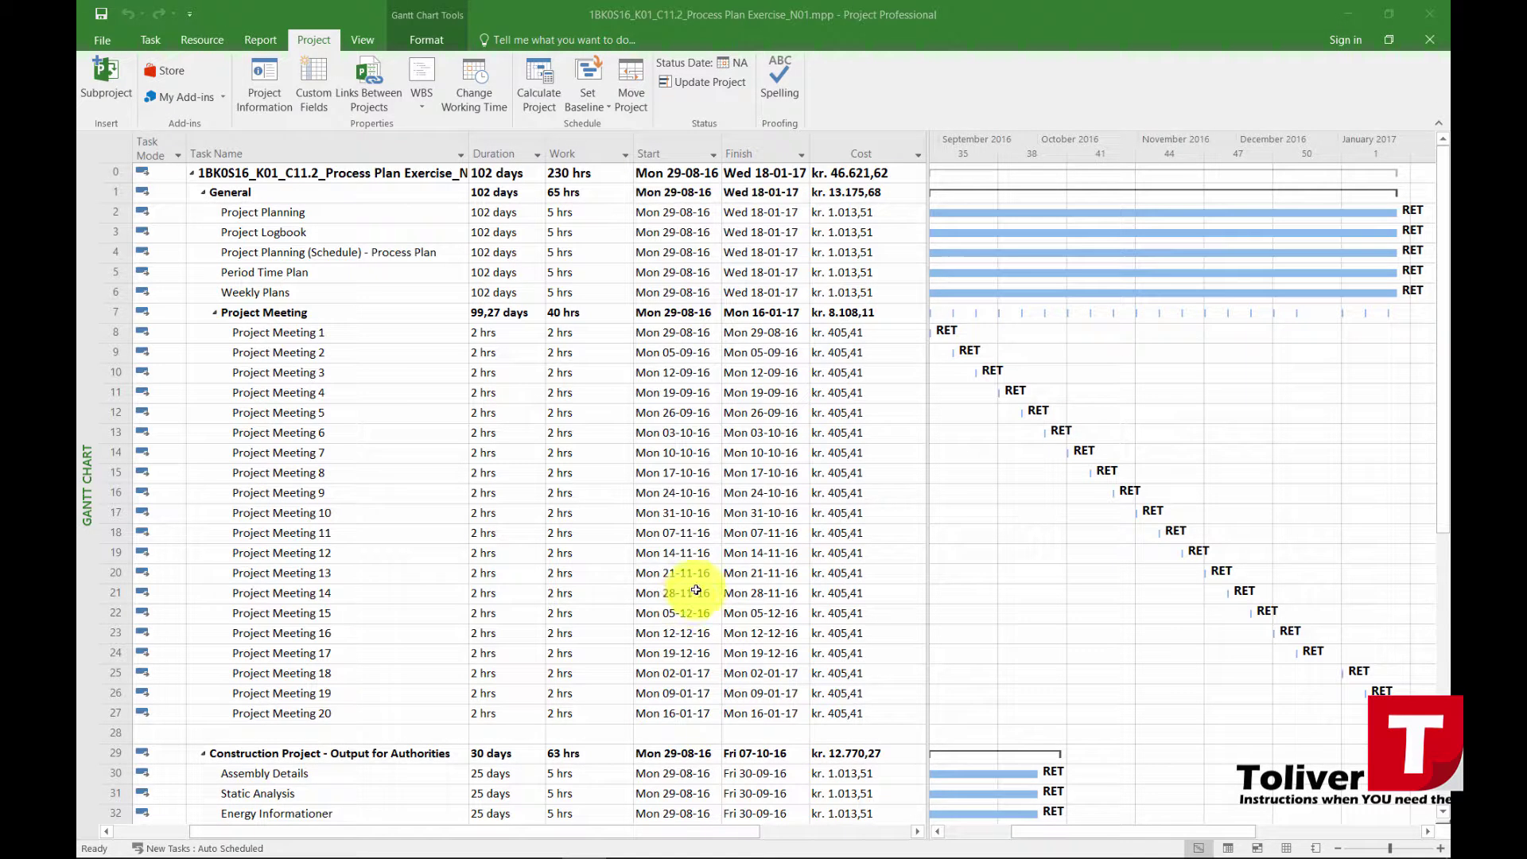
# Step: Open the print preview of the Gantt chart with Ctrl+P
pyautogui.click(671, 521)
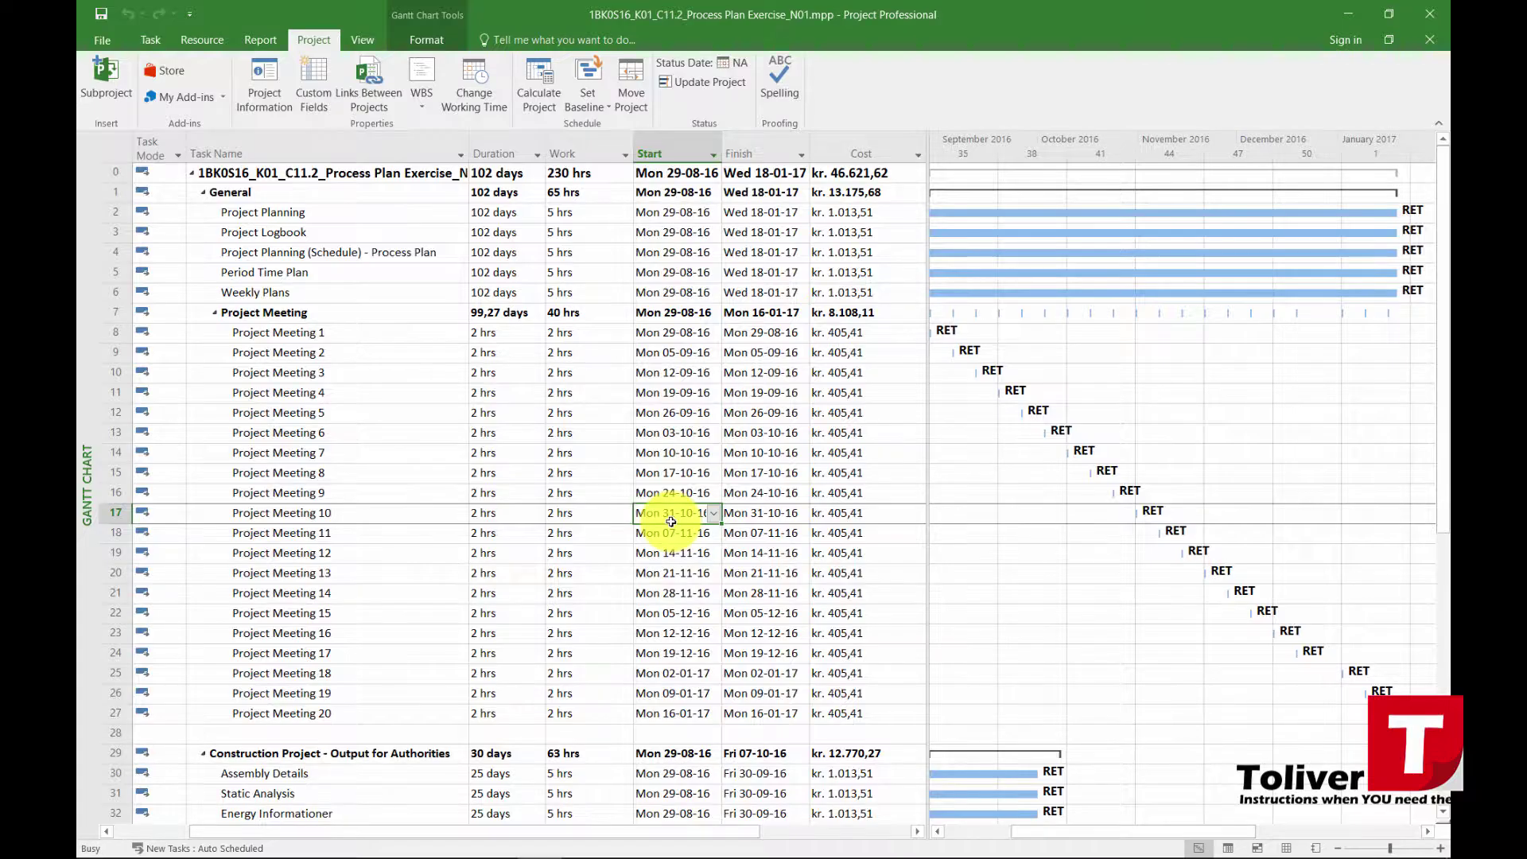
pyautogui.hotkey('ctrl', 'p')
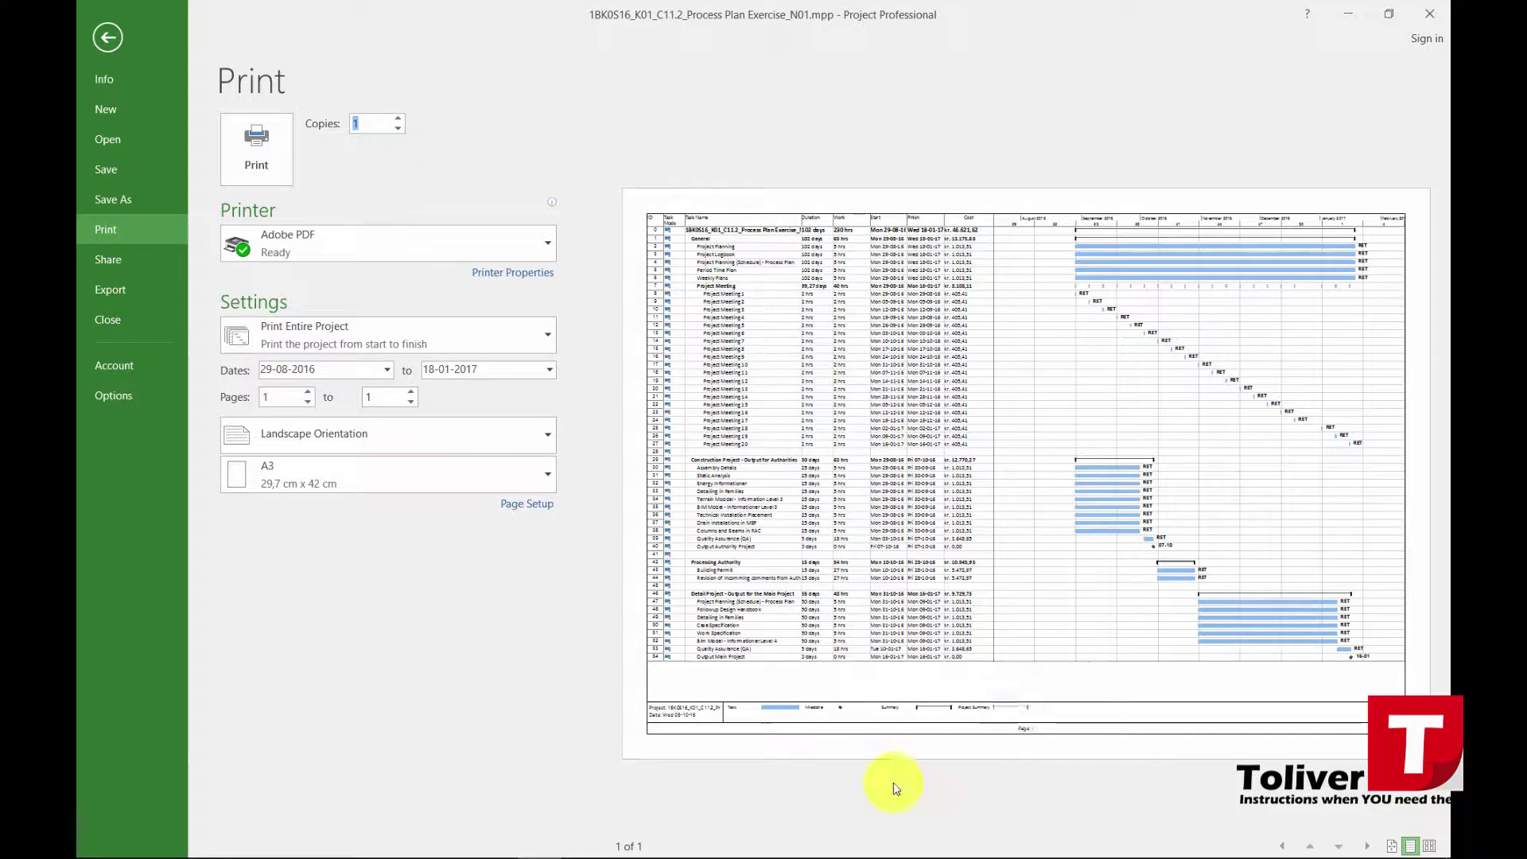
# Step: Type the title 'Exercise in establishing a Process Plan' into the Page Setup left header
pyautogui.click(521, 505)
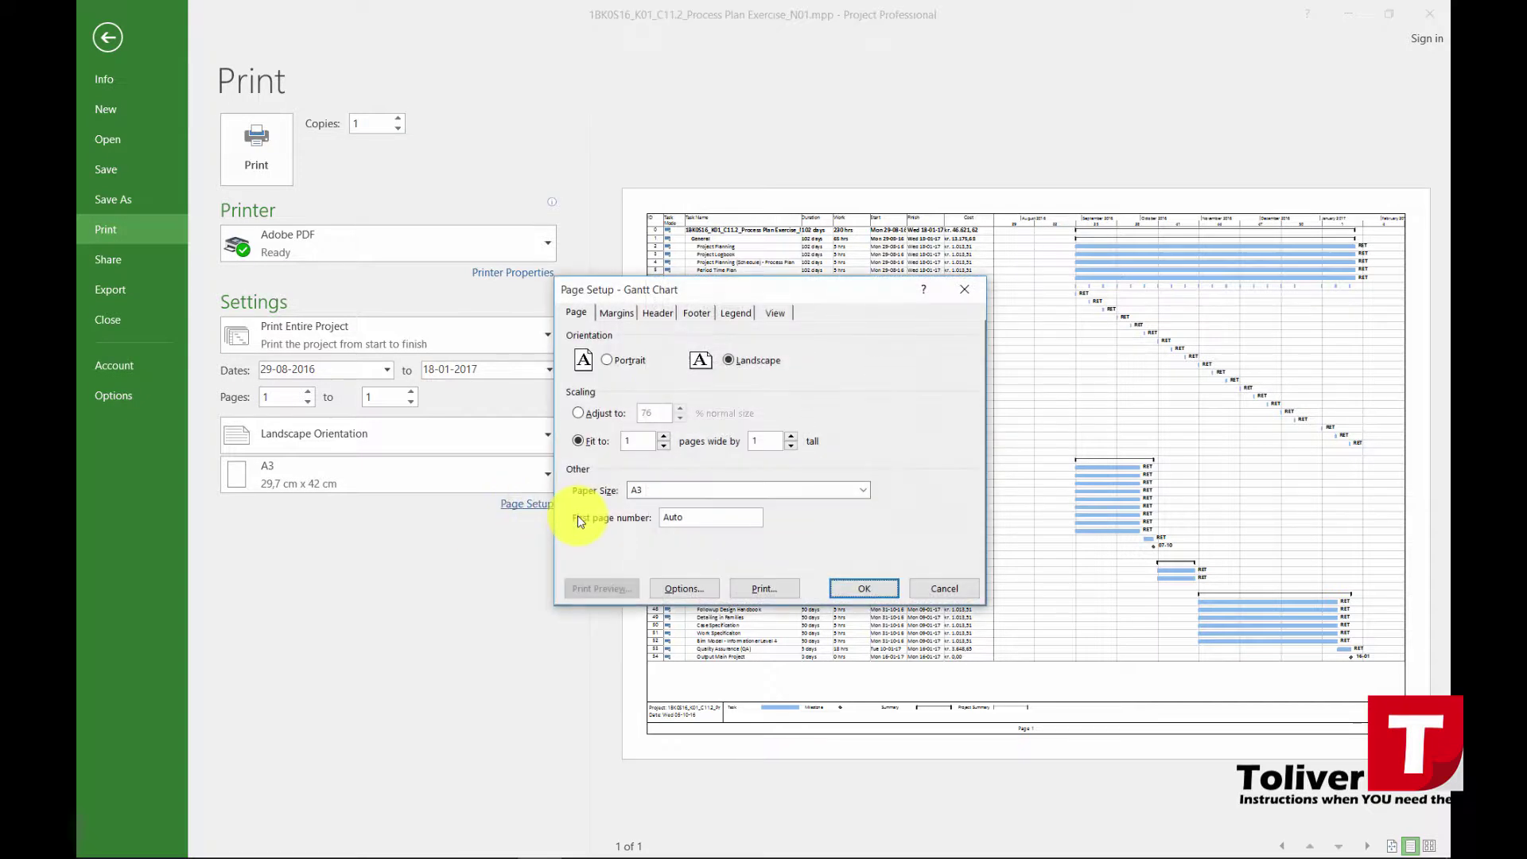
pyautogui.click(658, 314)
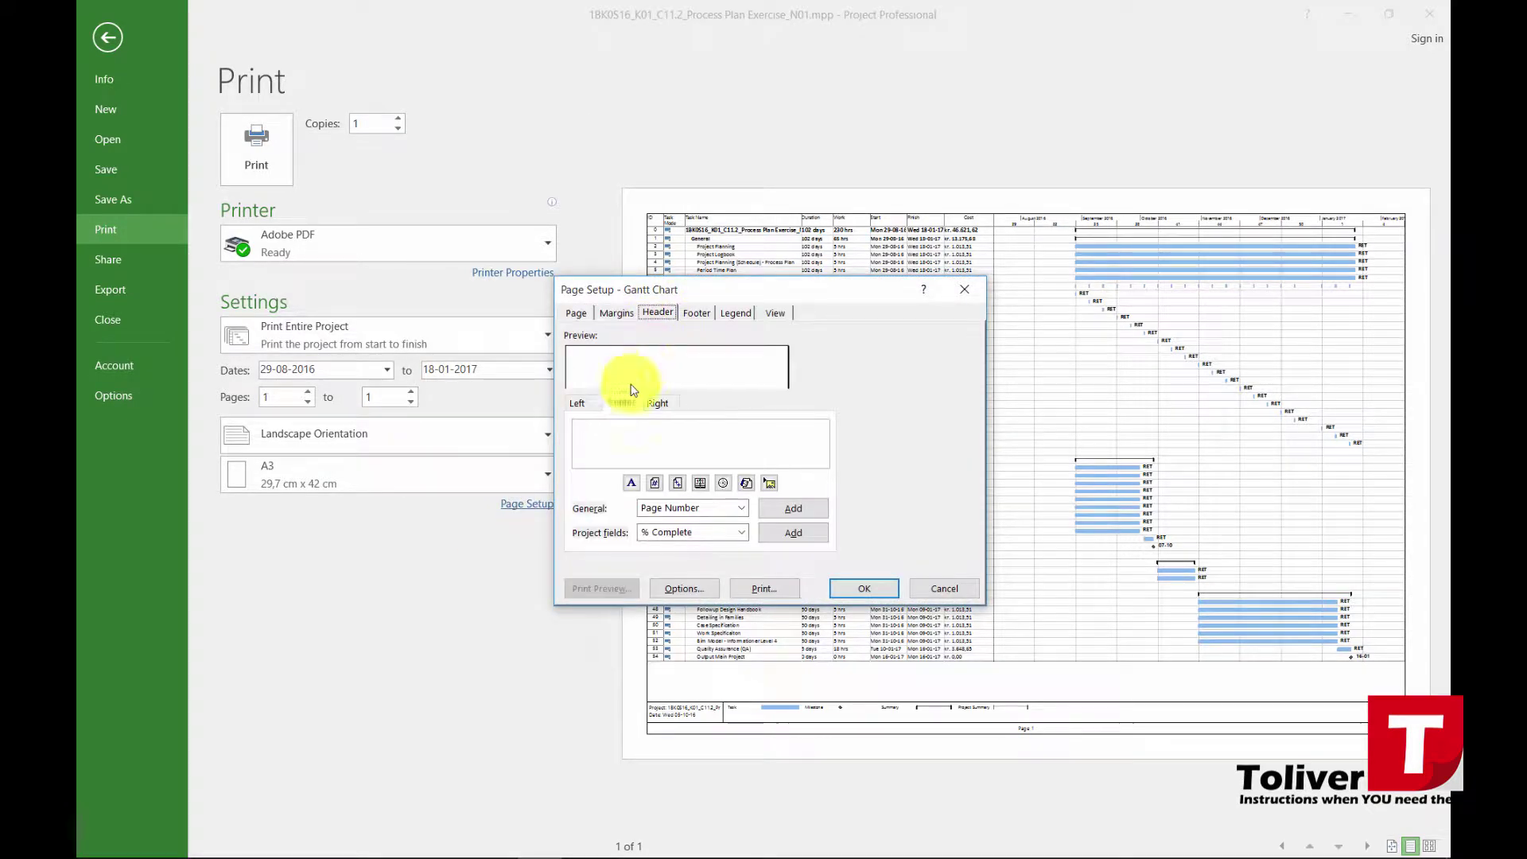
pyautogui.click(580, 401)
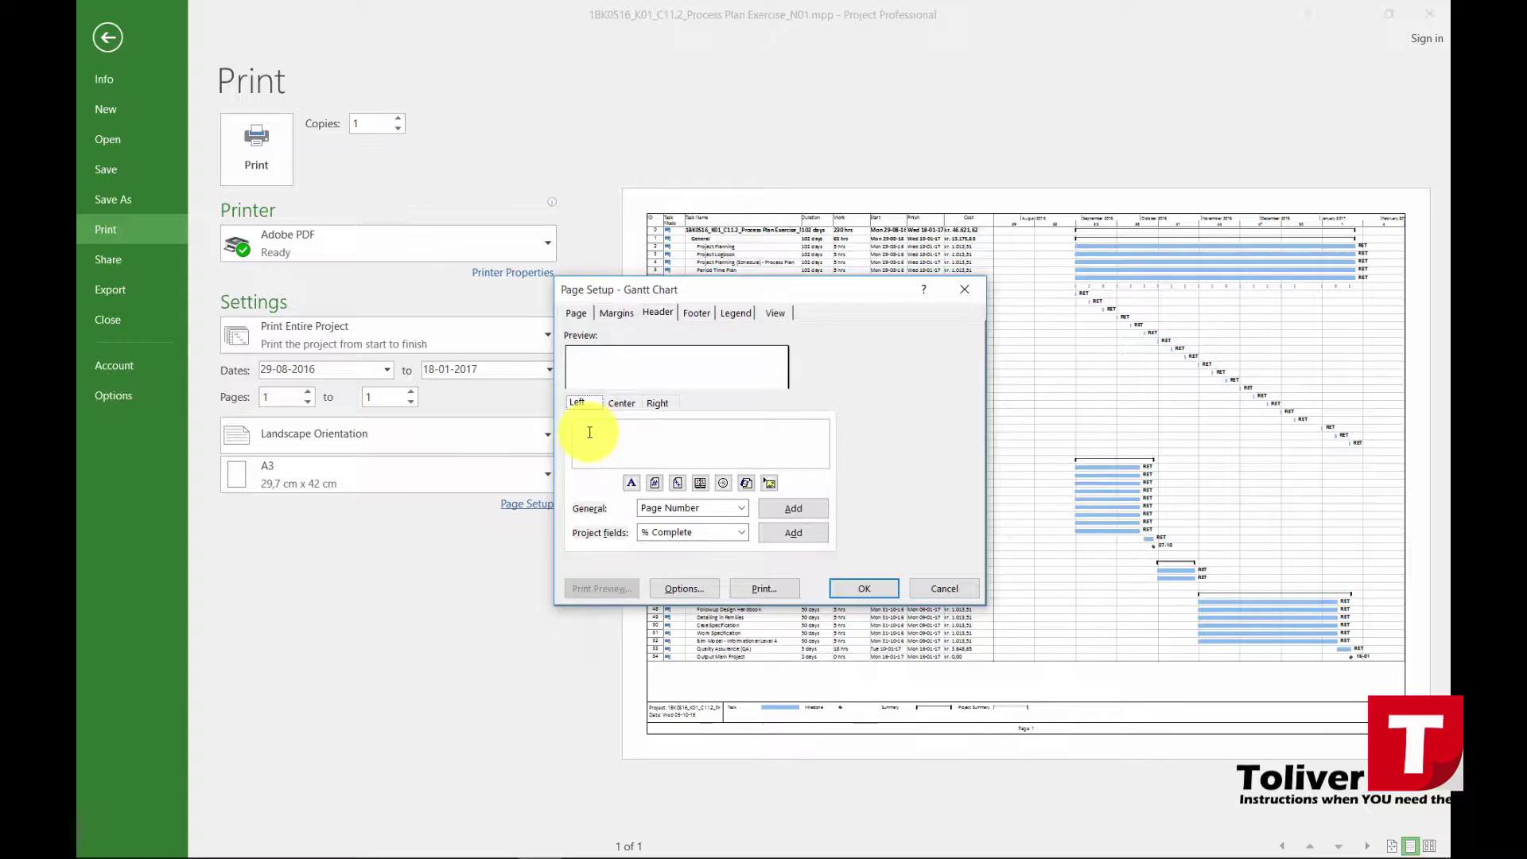
pyautogui.click(590, 431)
pyautogui.write('Ex')
pyautogui.write('ercise In establisings a')
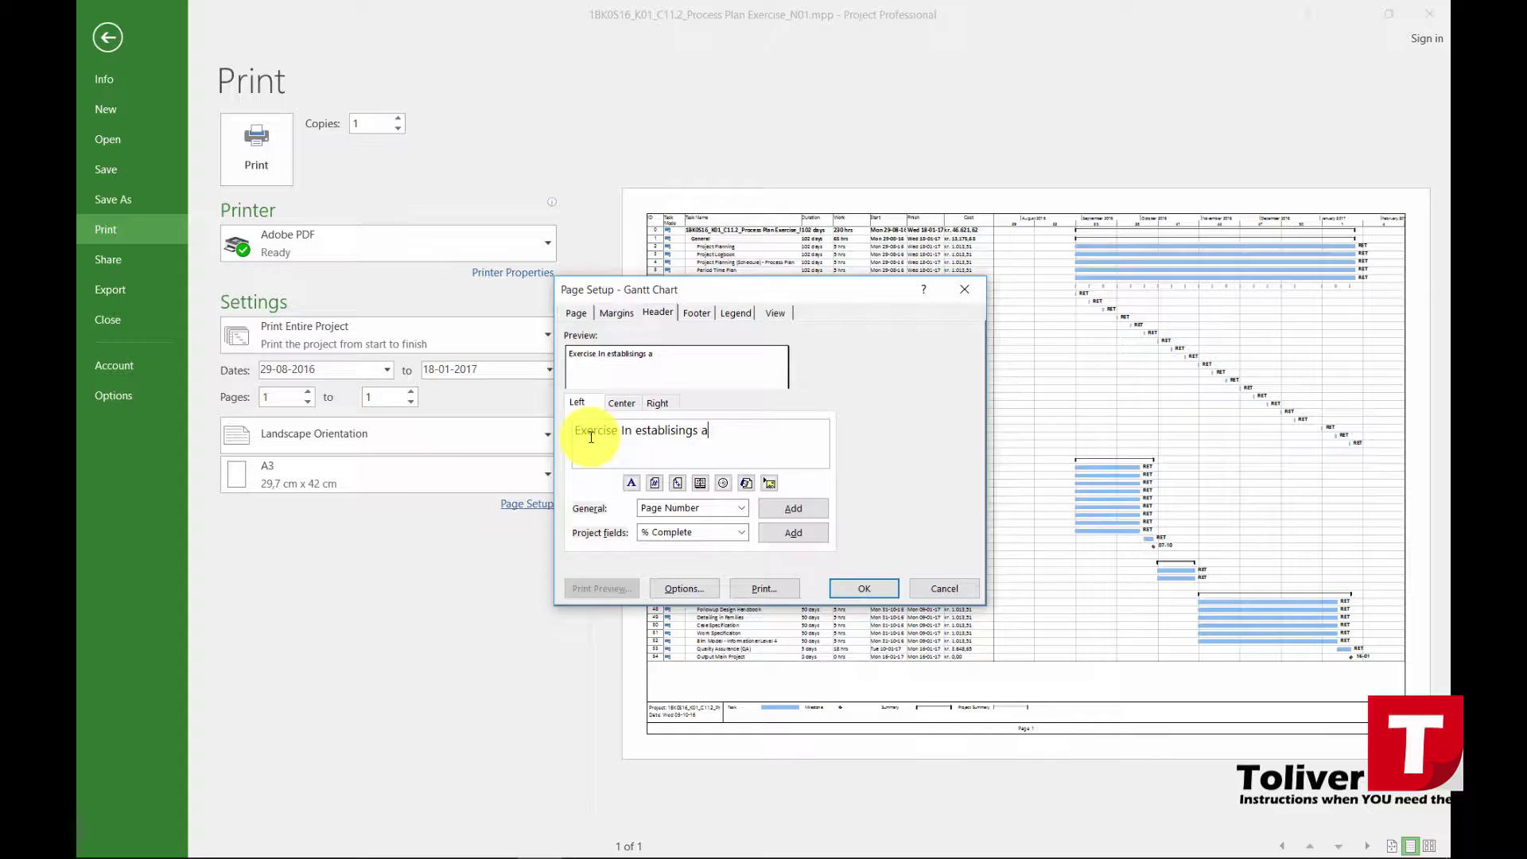
pyautogui.write(' Process')
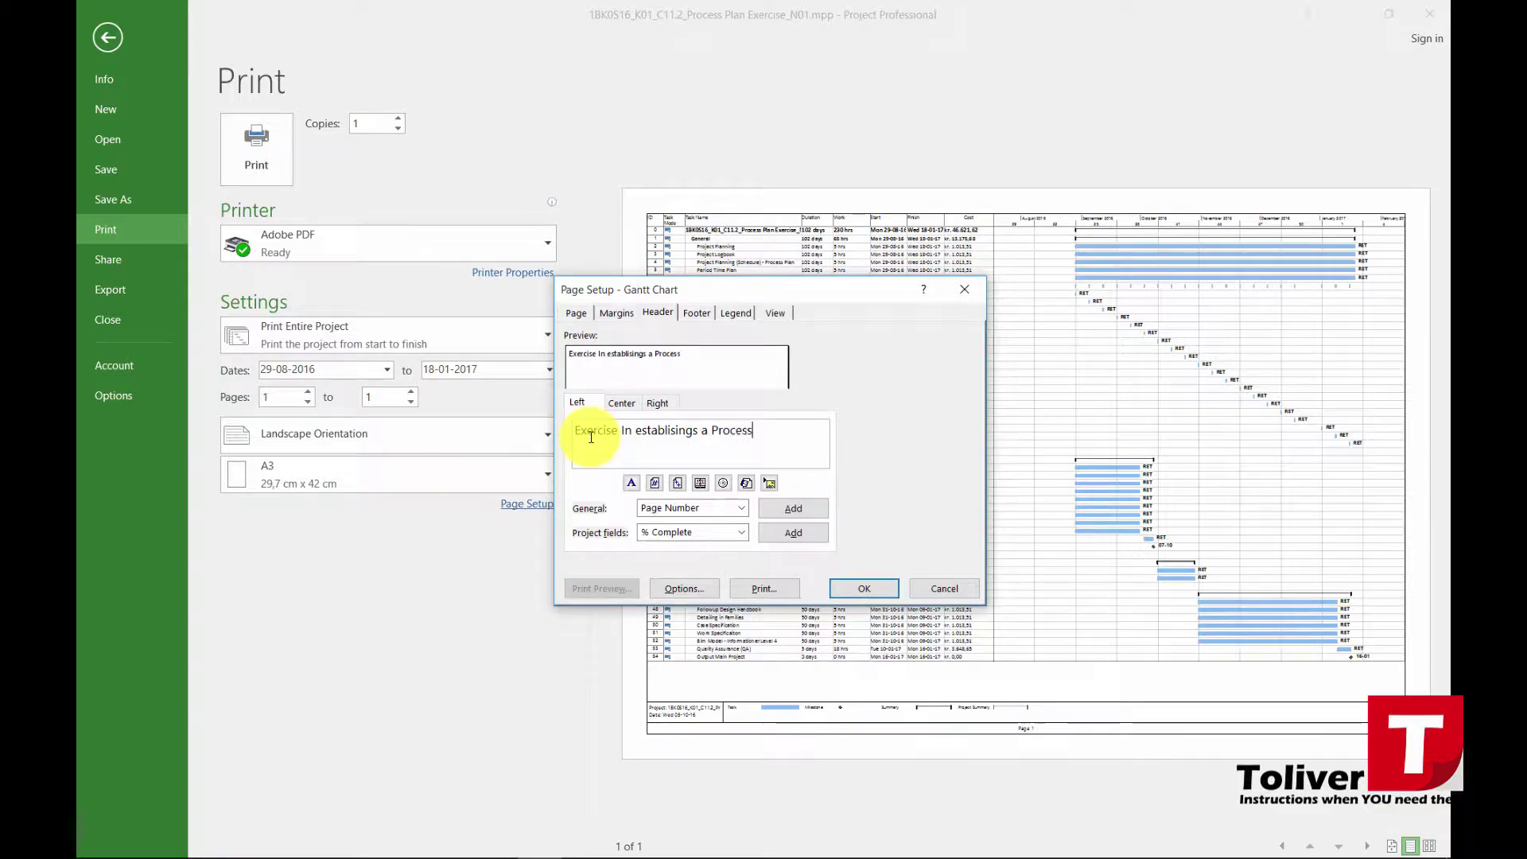
pyautogui.write(' Plan')
pyautogui.press('Left')
pyautogui.press('Left')
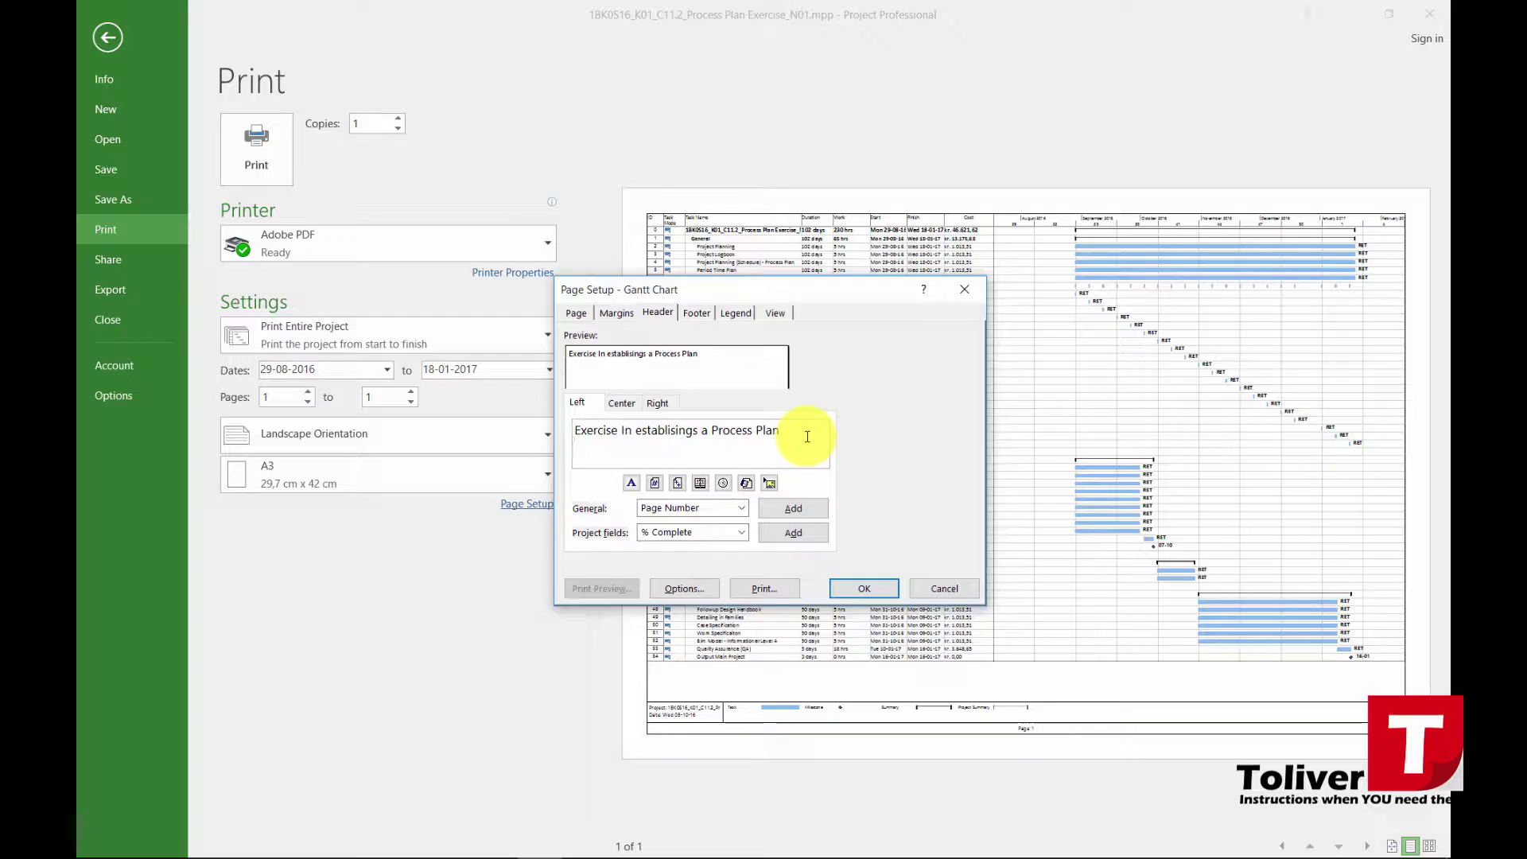
pyautogui.press('BackSpace')
# Step: Add lines '1A0A16', 'Created 29.08.2016' and the author's name below the title
pyautogui.write('1A0A16')
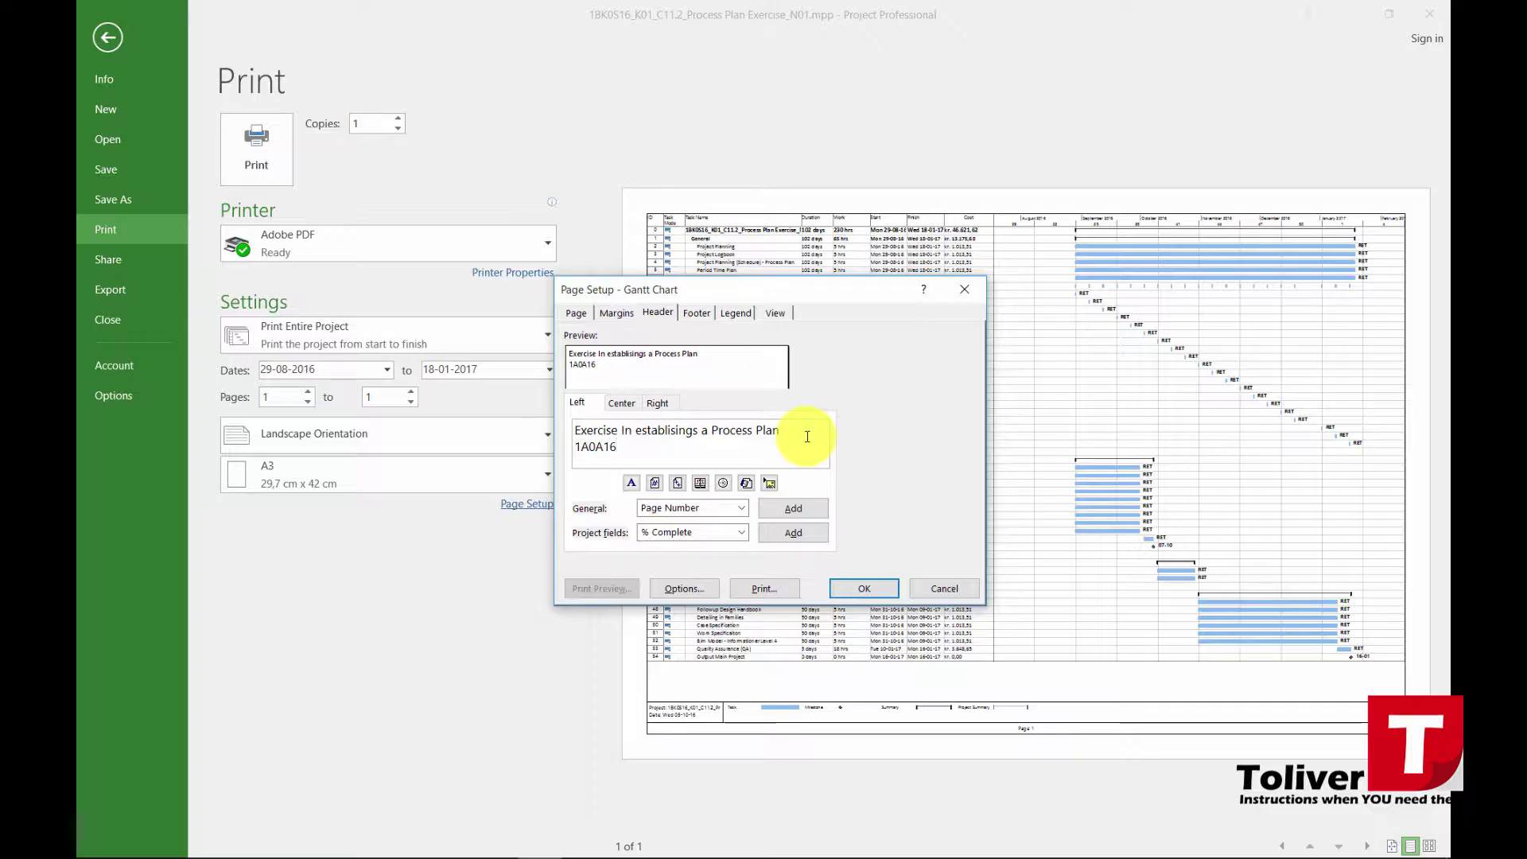
pyautogui.press('Return')
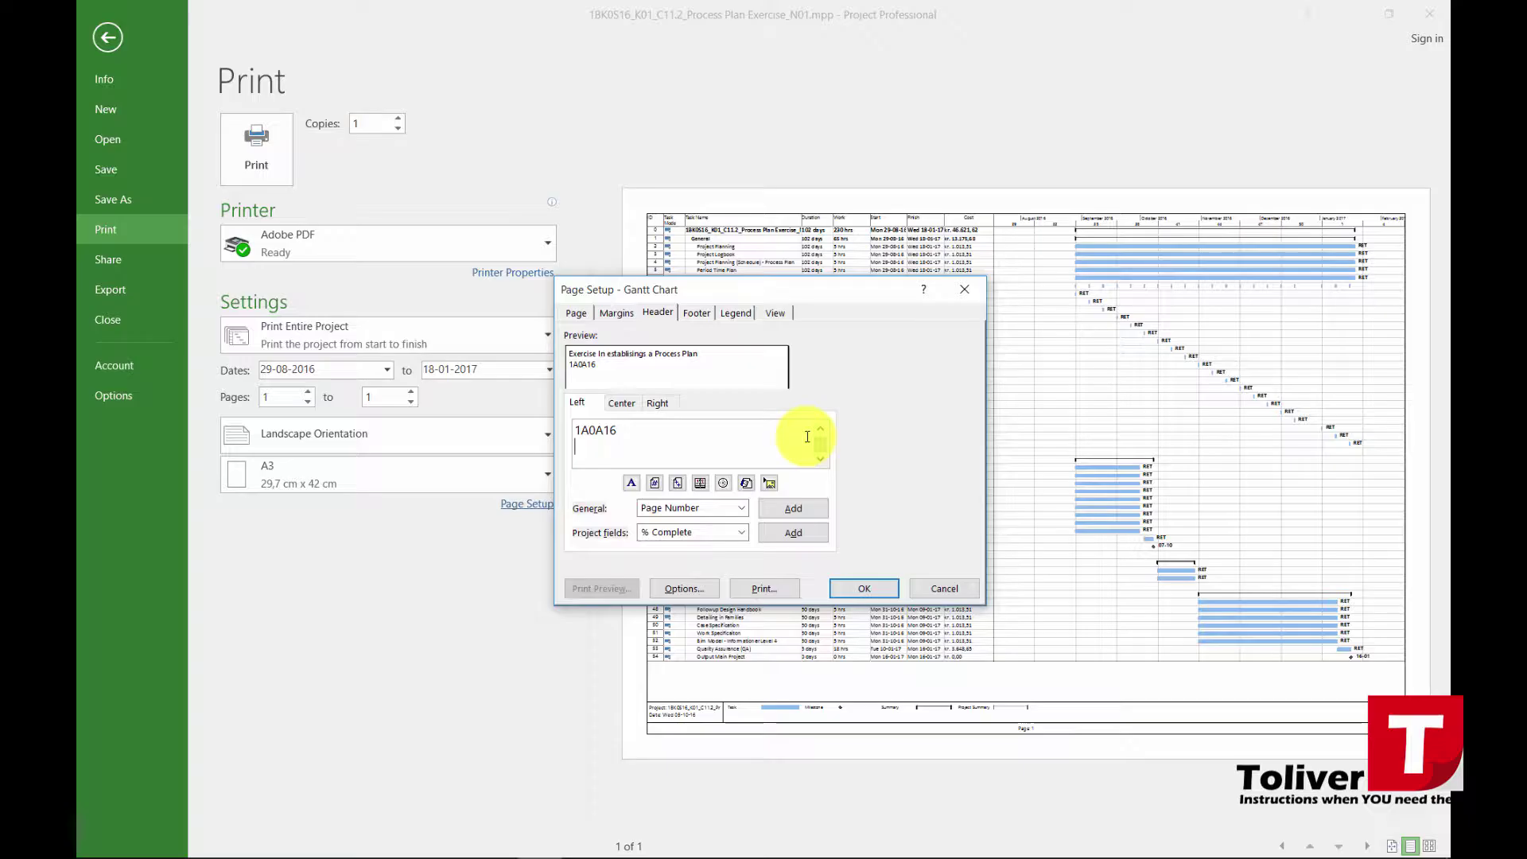
pyautogui.write('Created 29')
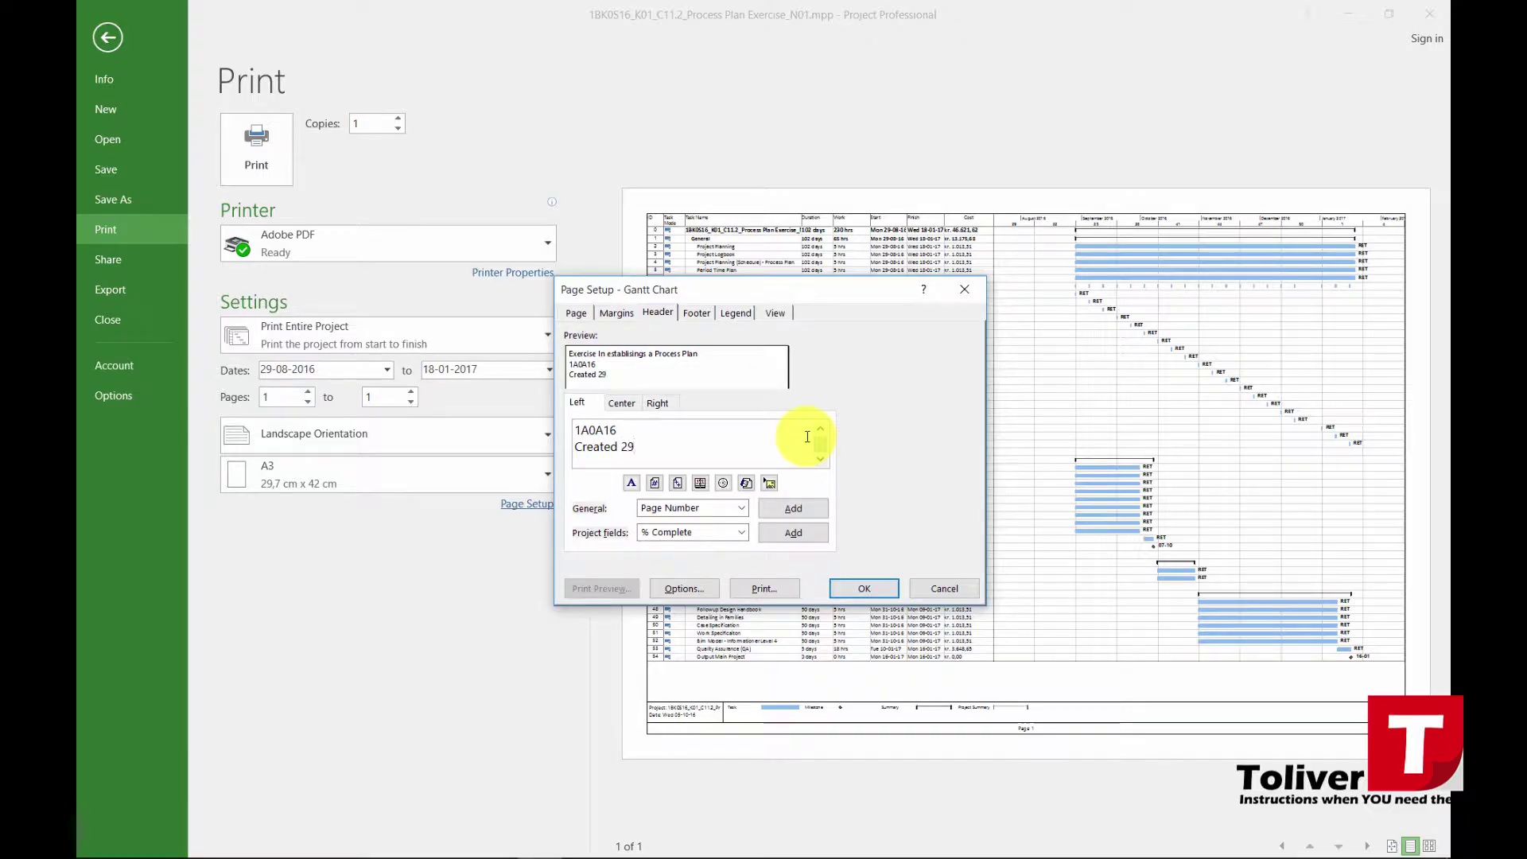
pyautogui.write('.')
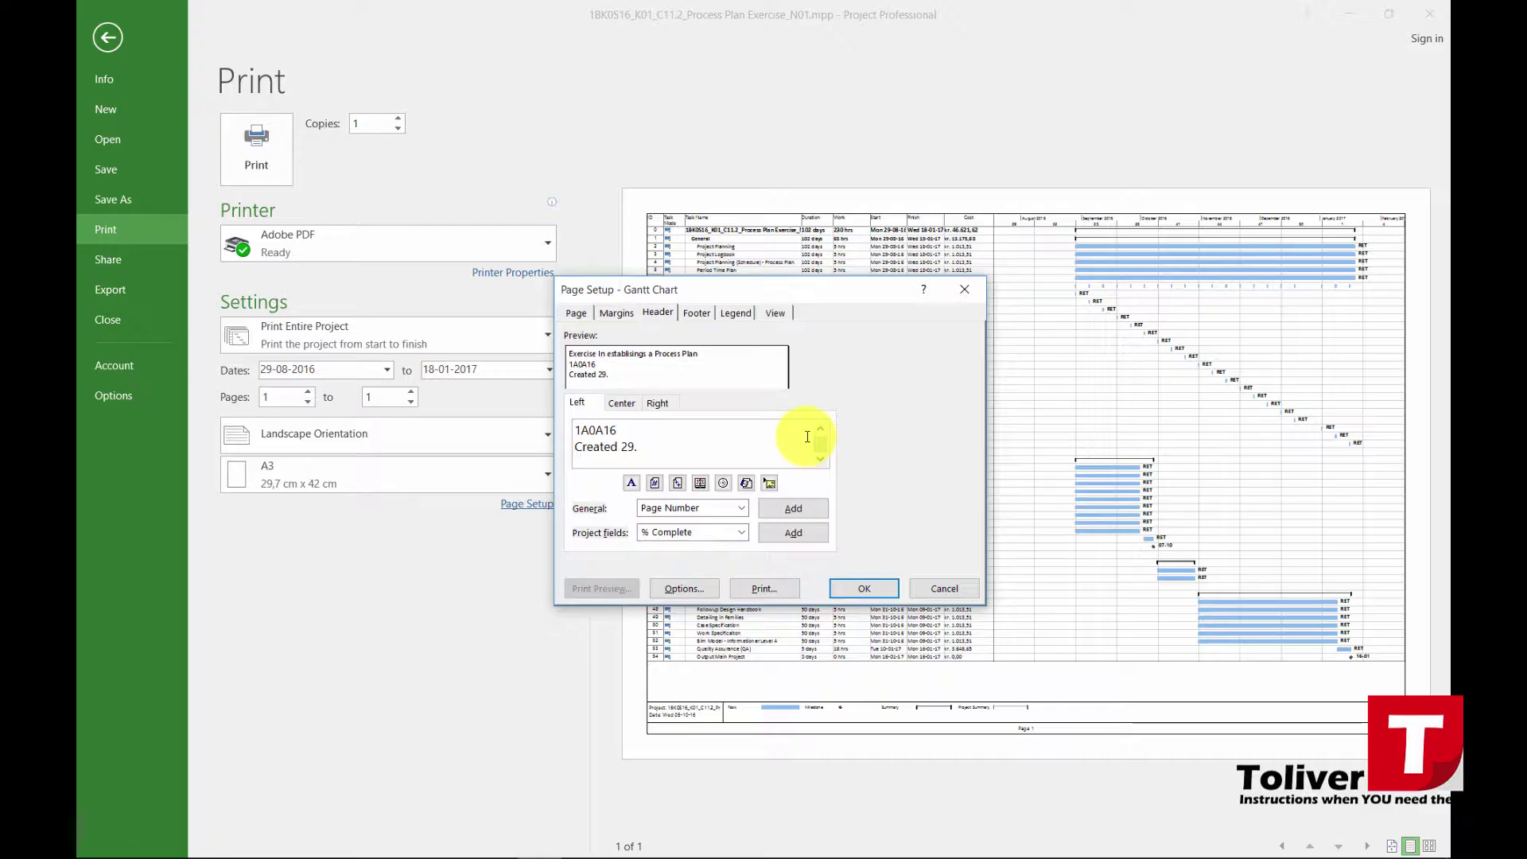
pyautogui.write('08.2016')
pyautogui.press('Return')
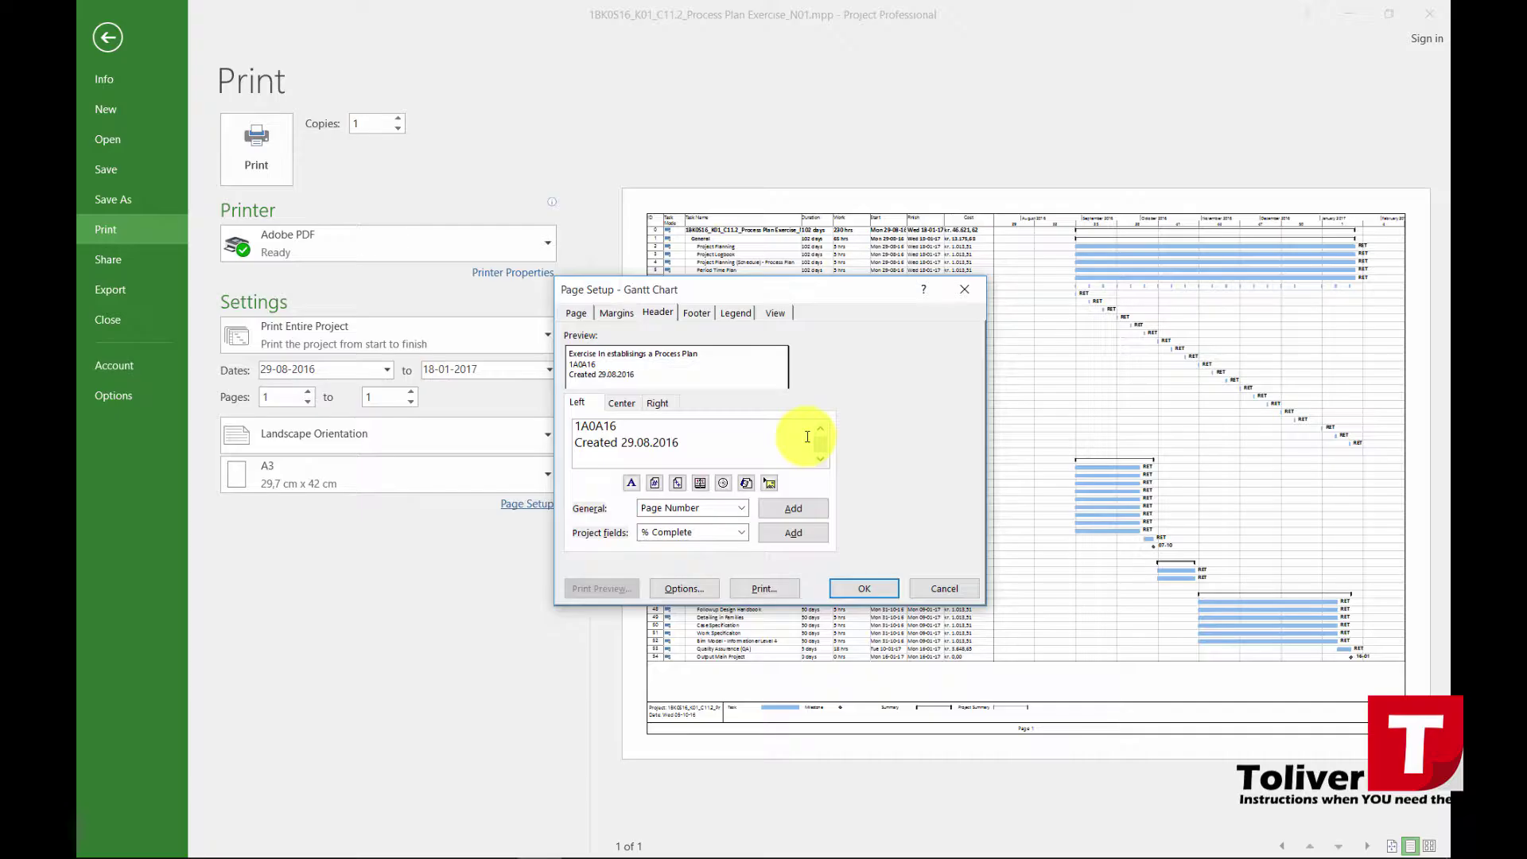
pyautogui.write('Ronald Ed Toliver')
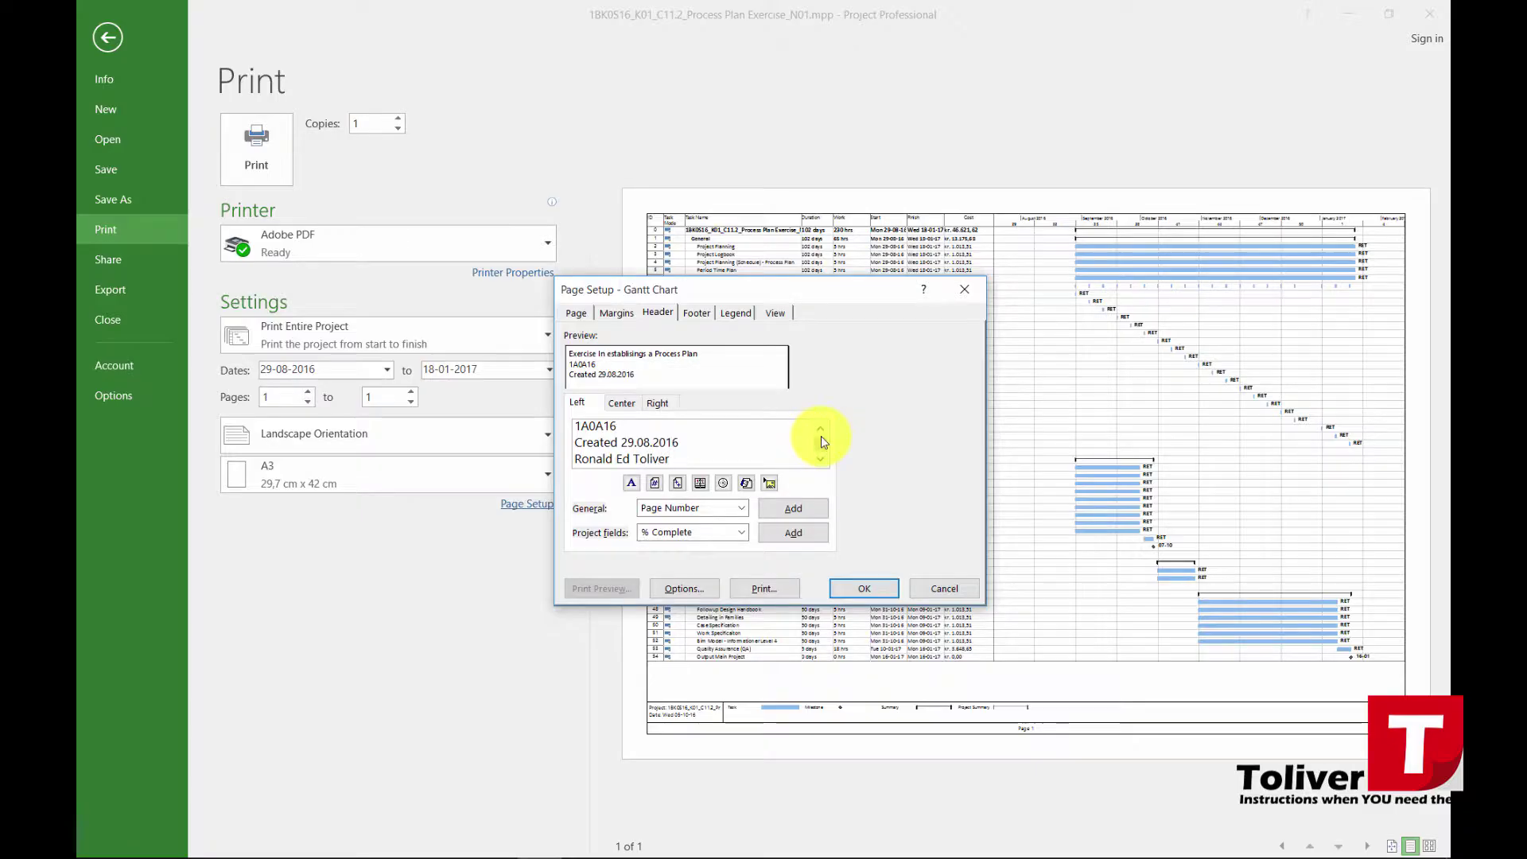
# Step: Format the header title line bold at size 14 and enter 'REV.' in the right header
pyautogui.click(819, 428)
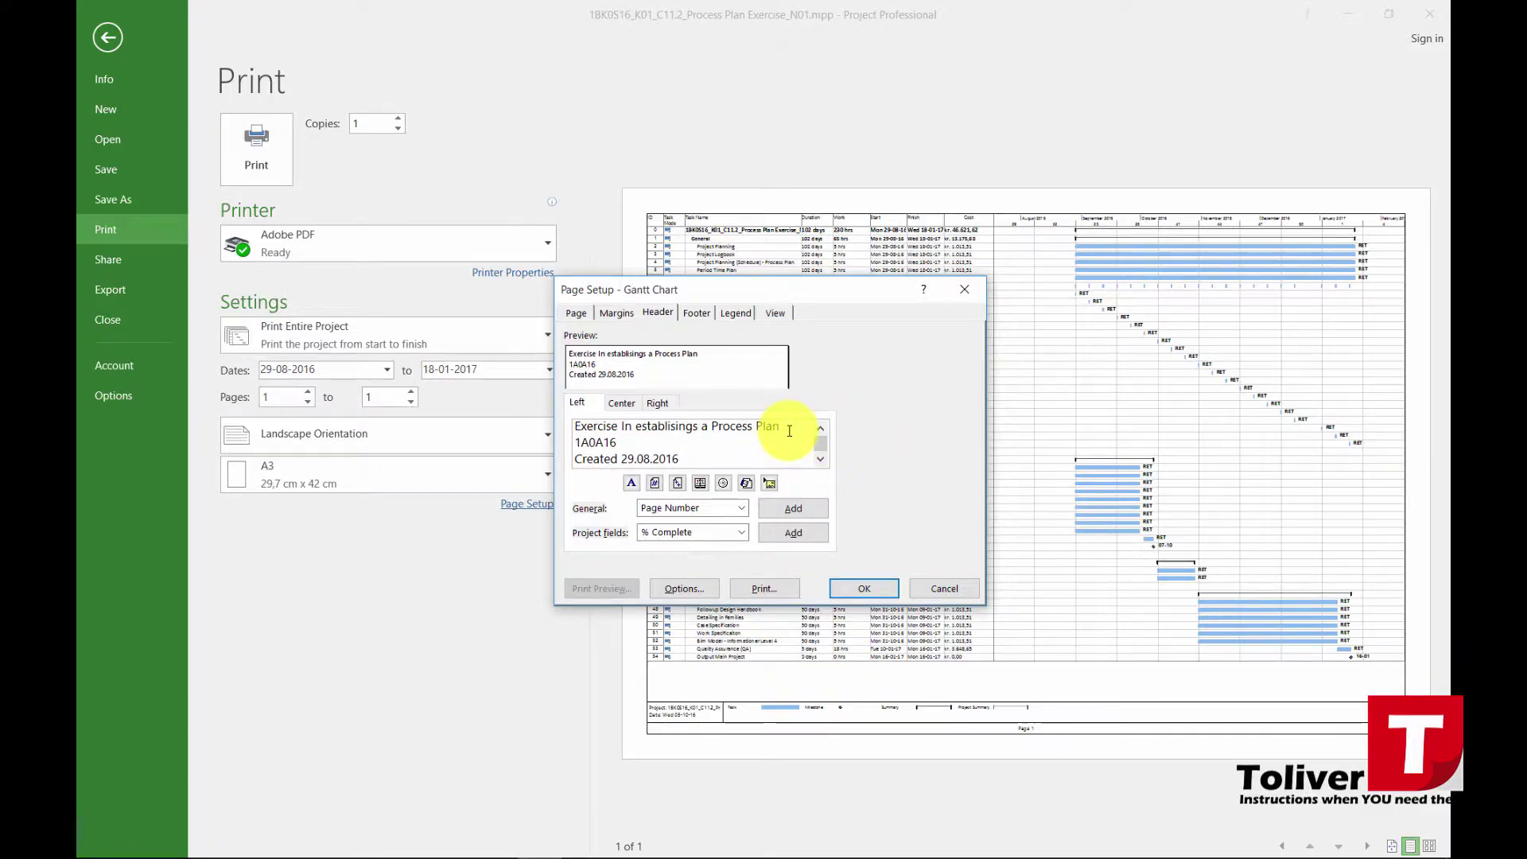
pyautogui.moveTo(780, 429); pyautogui.dragTo(562, 432)
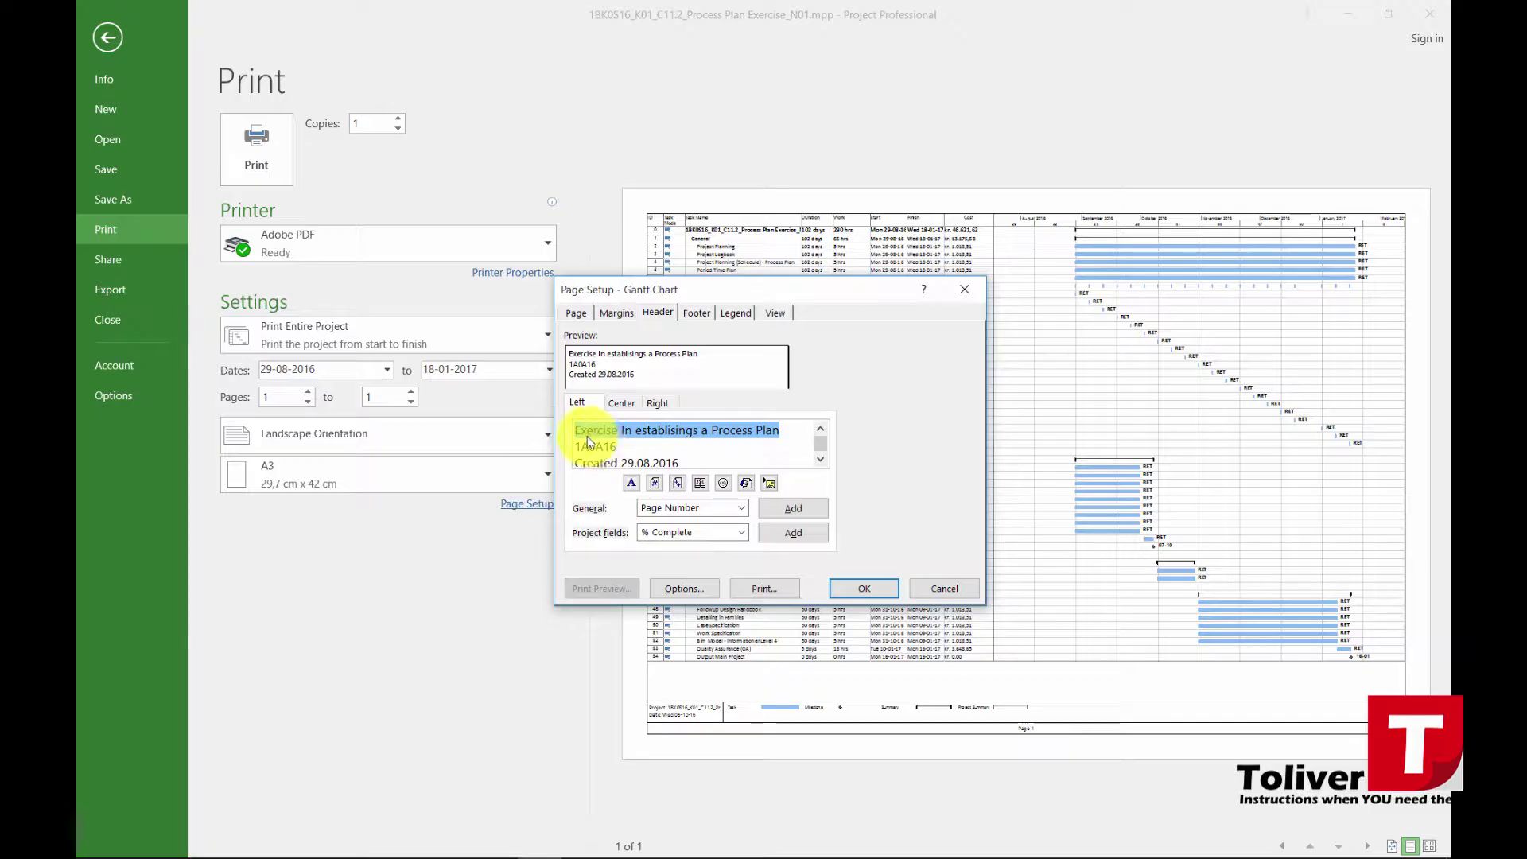
pyautogui.click(632, 484)
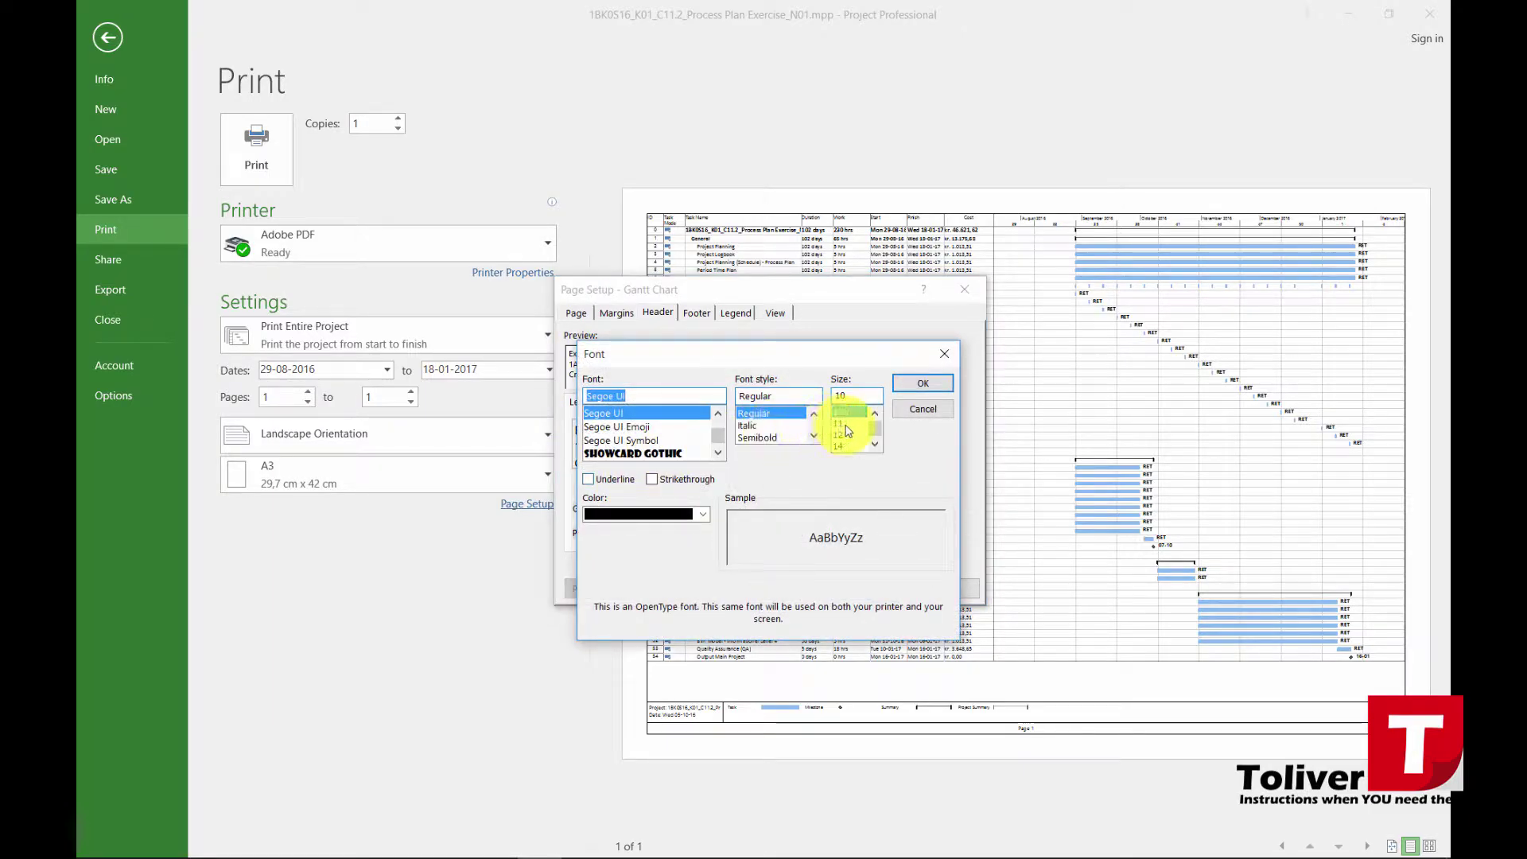
pyautogui.click(842, 446)
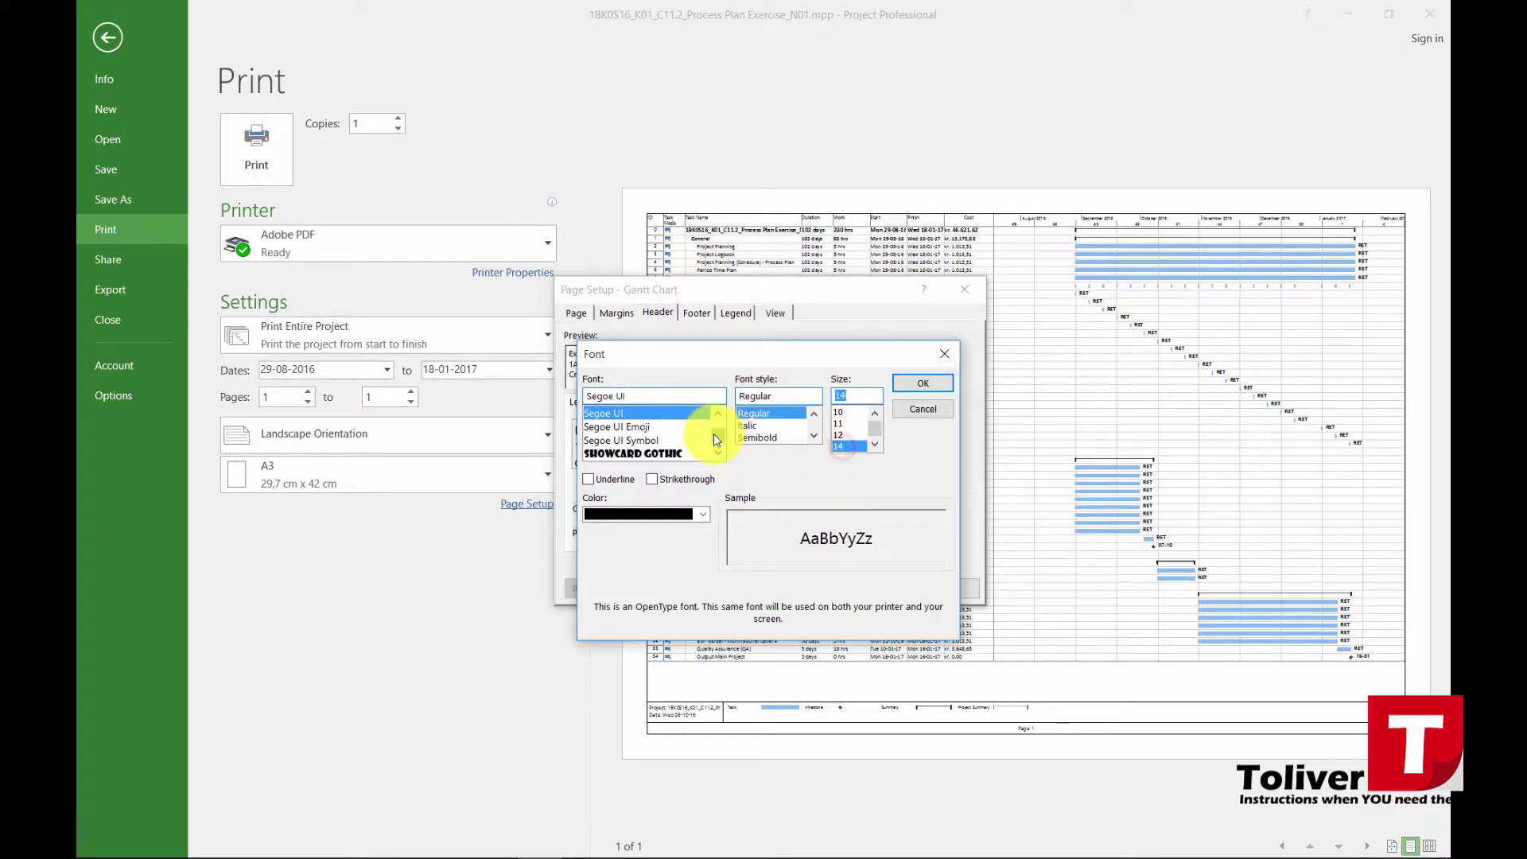
pyautogui.click(813, 436)
pyautogui.click(813, 436)
pyautogui.click(751, 437)
pyautogui.click(903, 382)
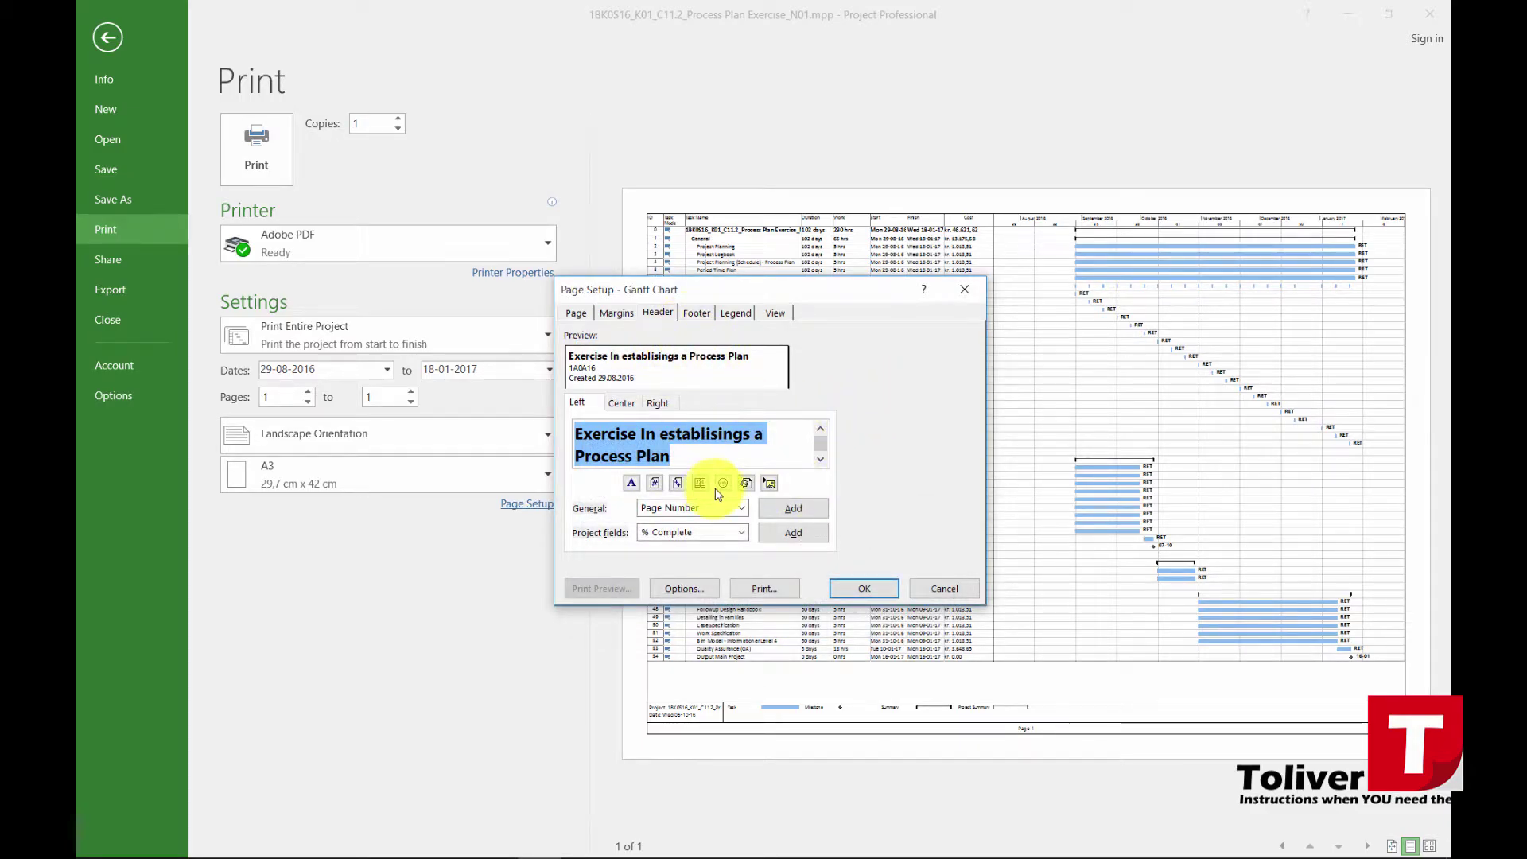
pyautogui.click(657, 403)
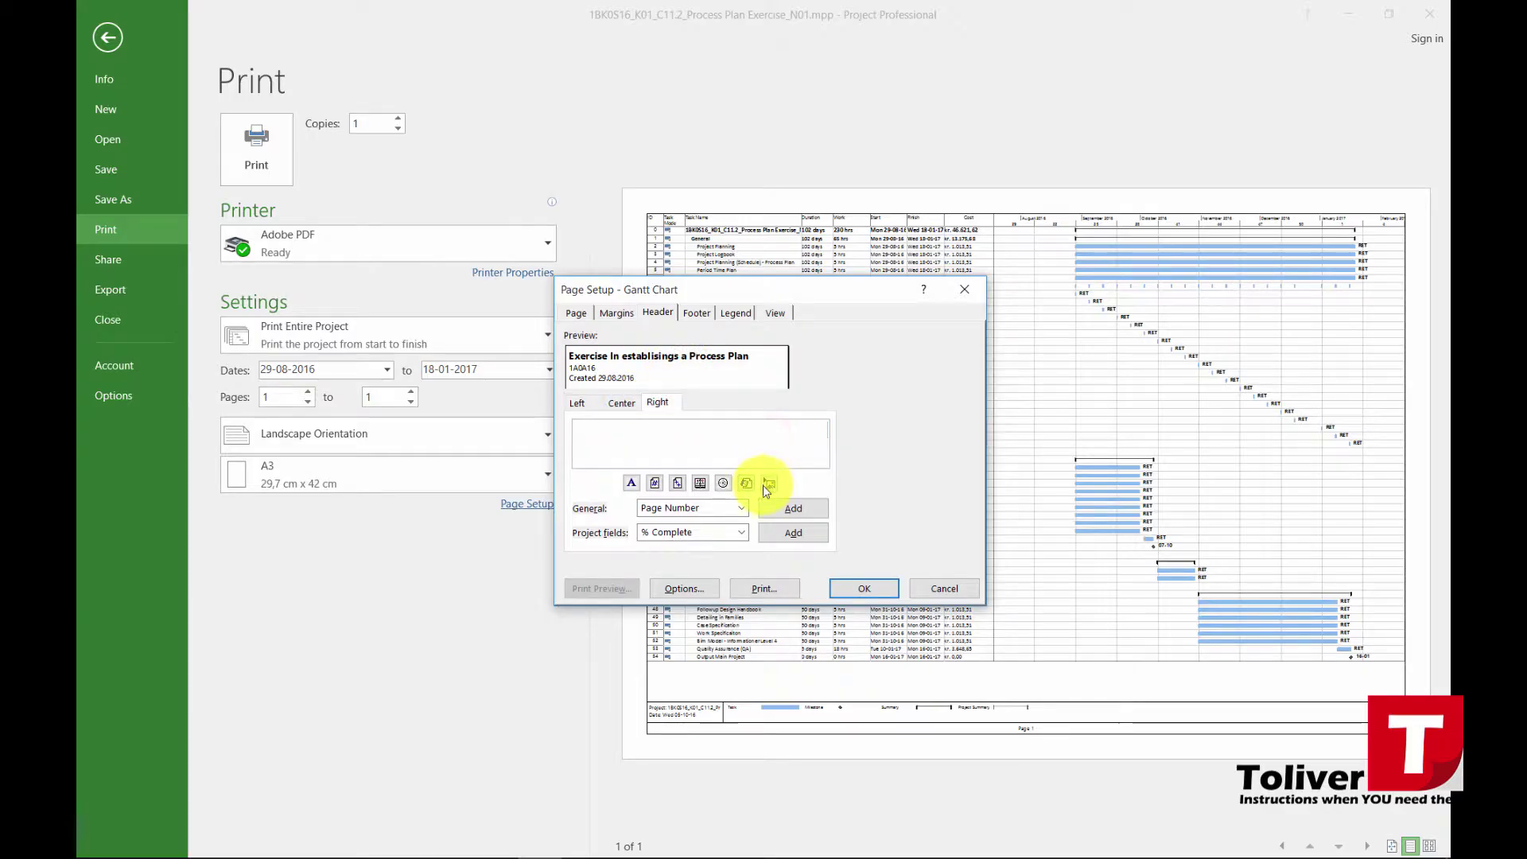
pyautogui.write('REV.')
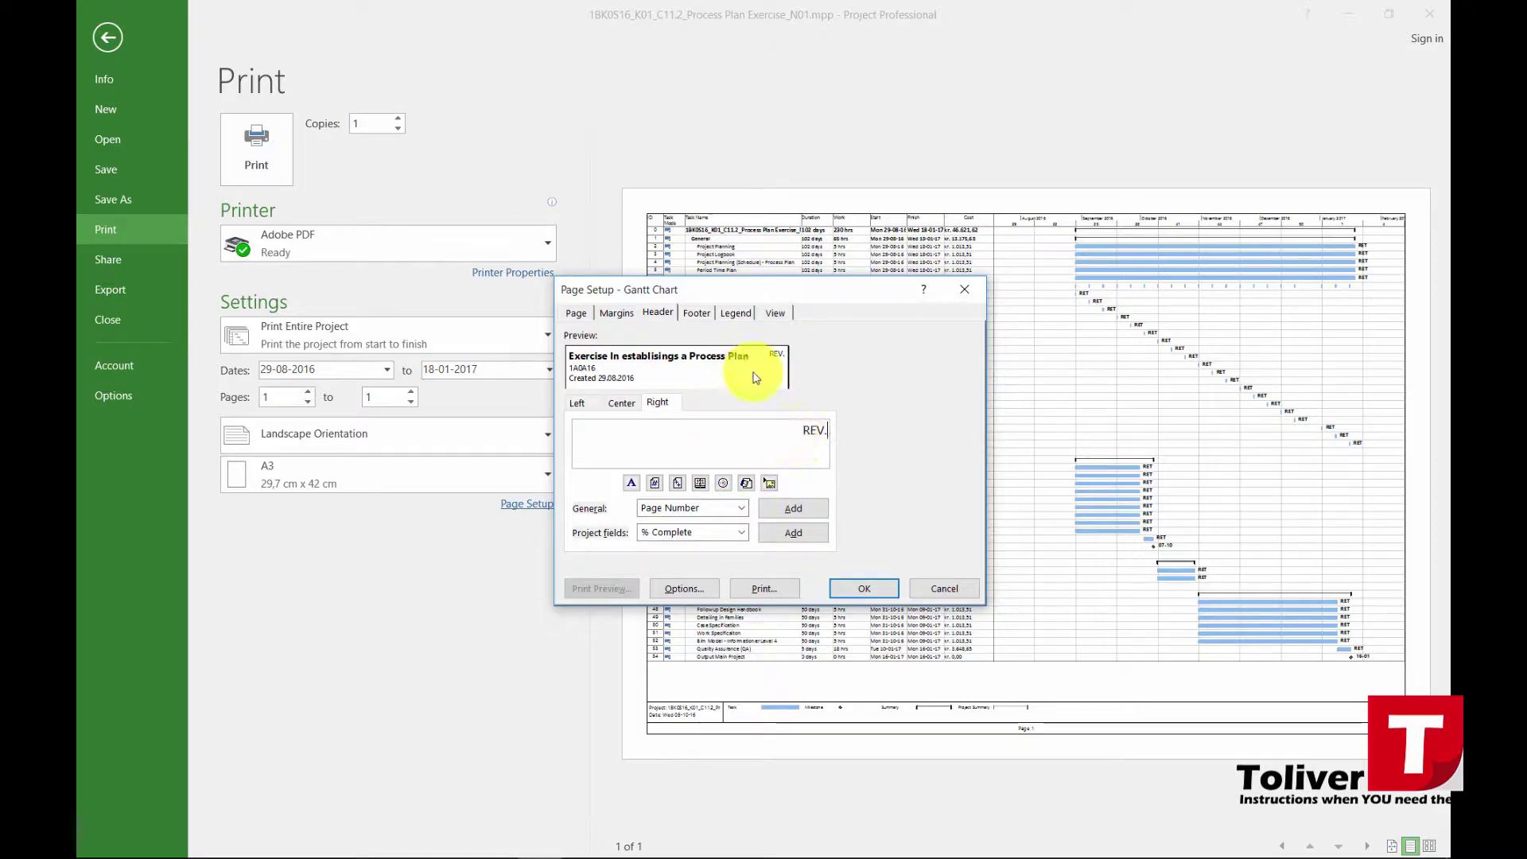
# Step: Delete the centred 'Page &[Page]' text from the footer
pyautogui.click(702, 315)
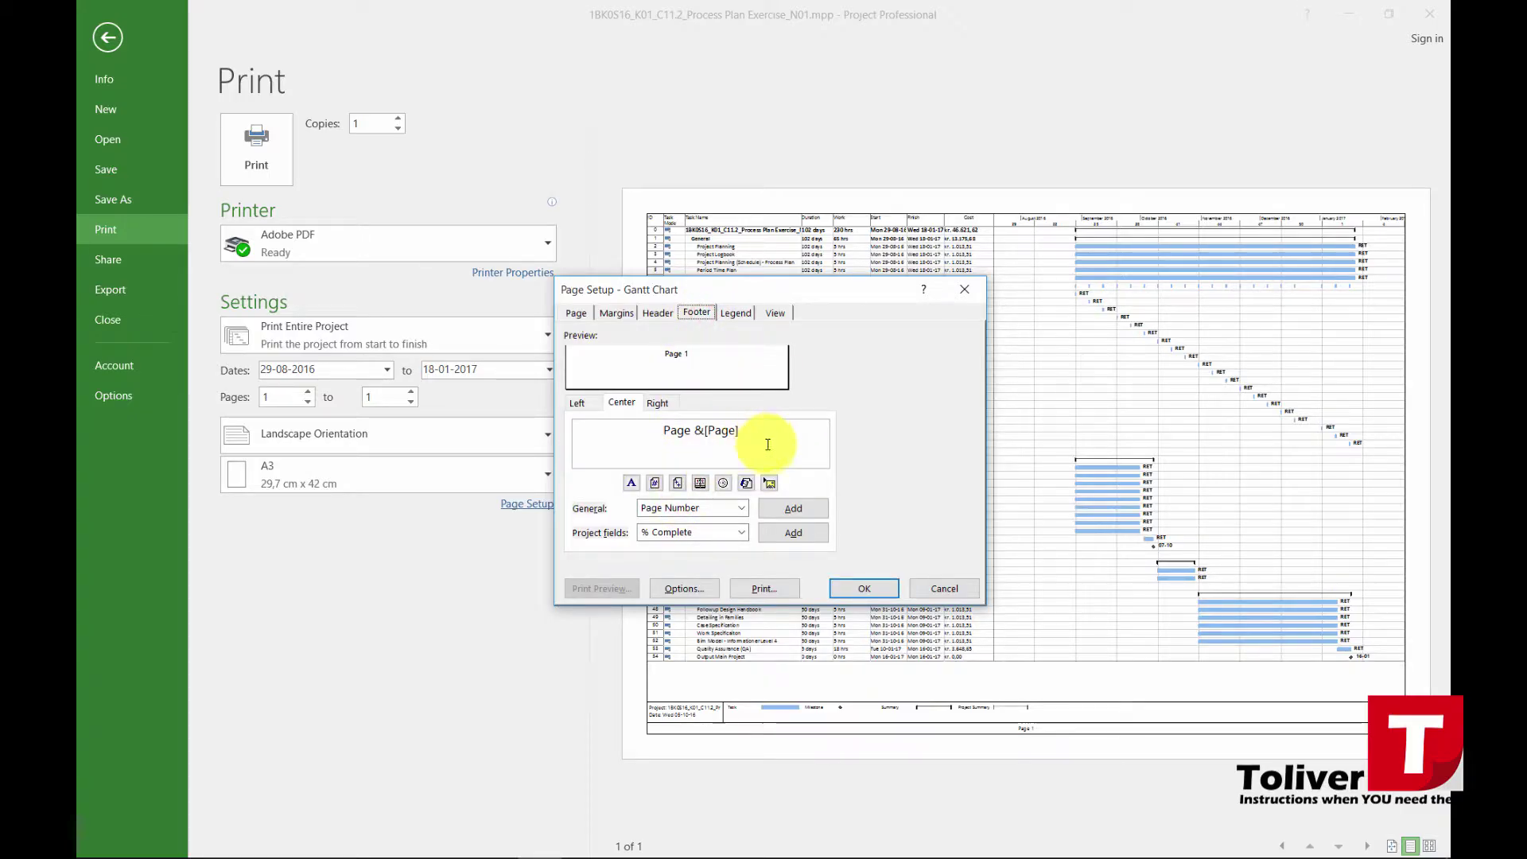
pyautogui.moveTo(751, 432); pyautogui.dragTo(641, 432)
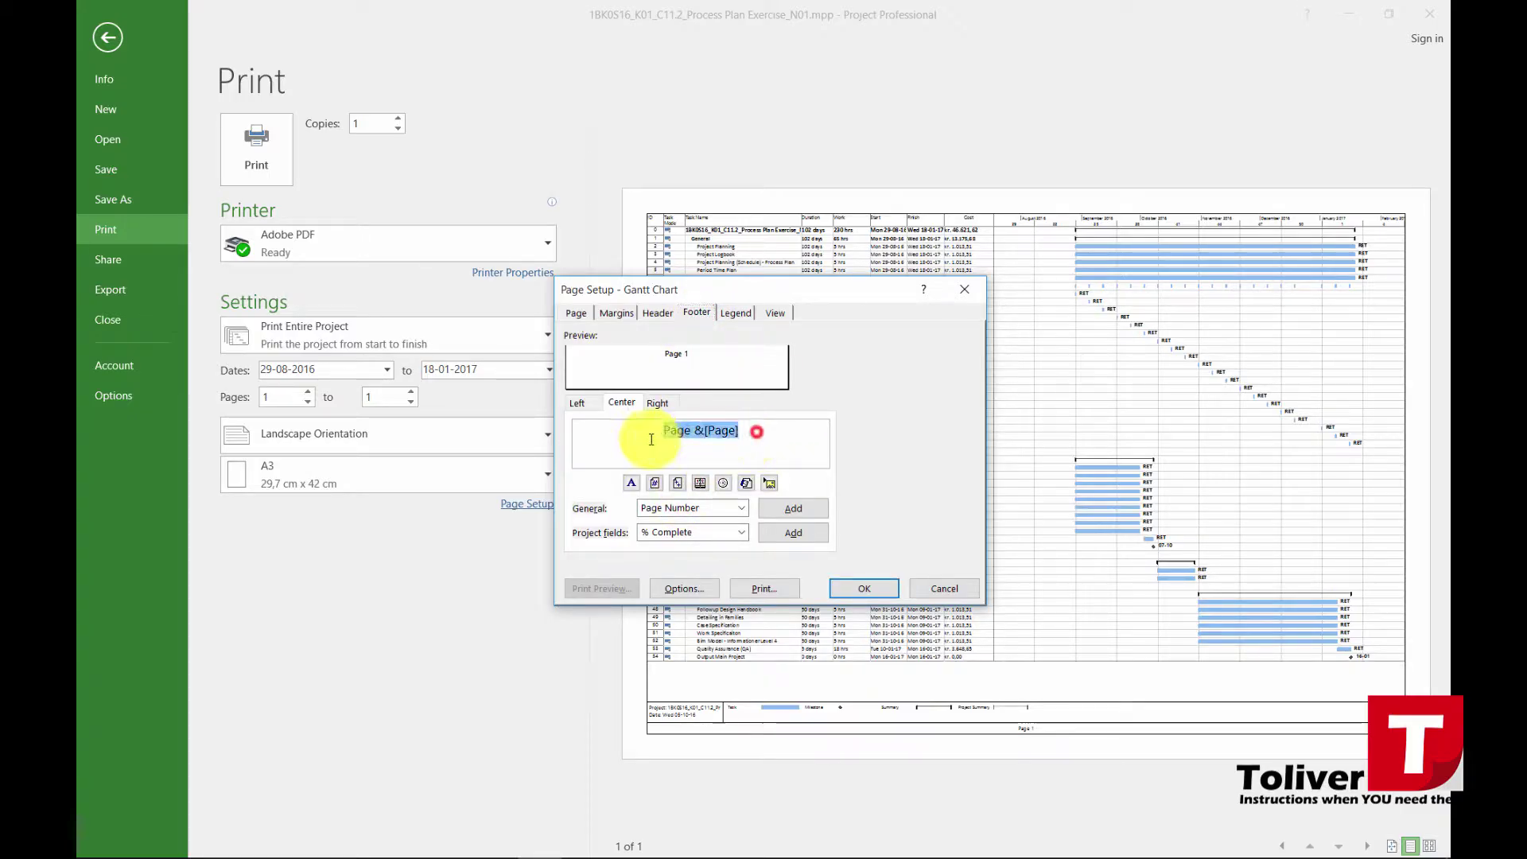
pyautogui.click(1022, 738)
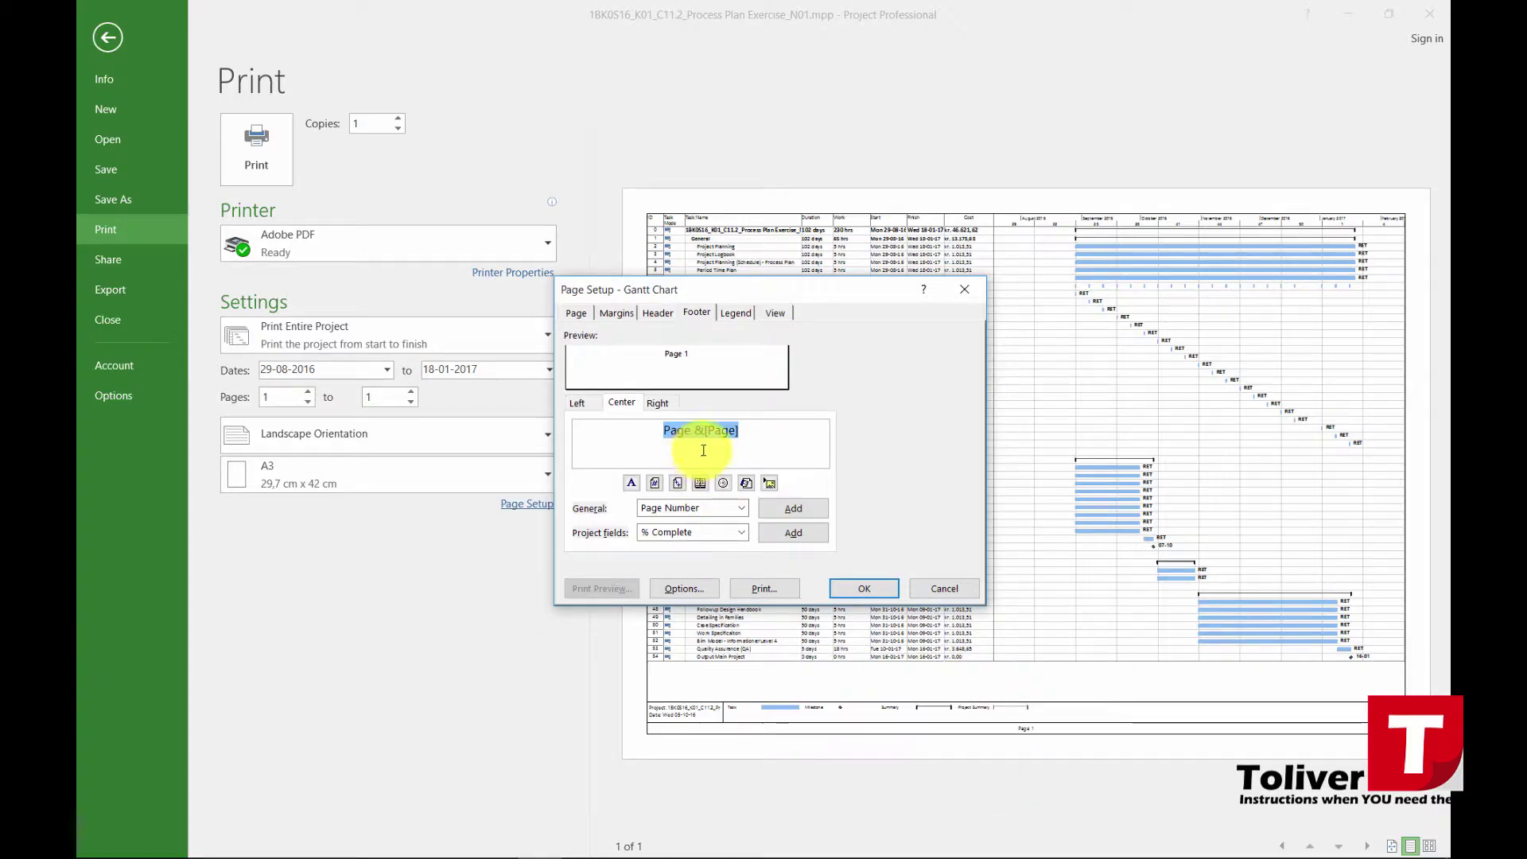
pyautogui.press('Delete')
# Step: Enter 'Created By' followed by the author's initials in the right footer section
pyautogui.click(649, 403)
pyautogui.click(769, 433)
pyautogui.write('Created B')
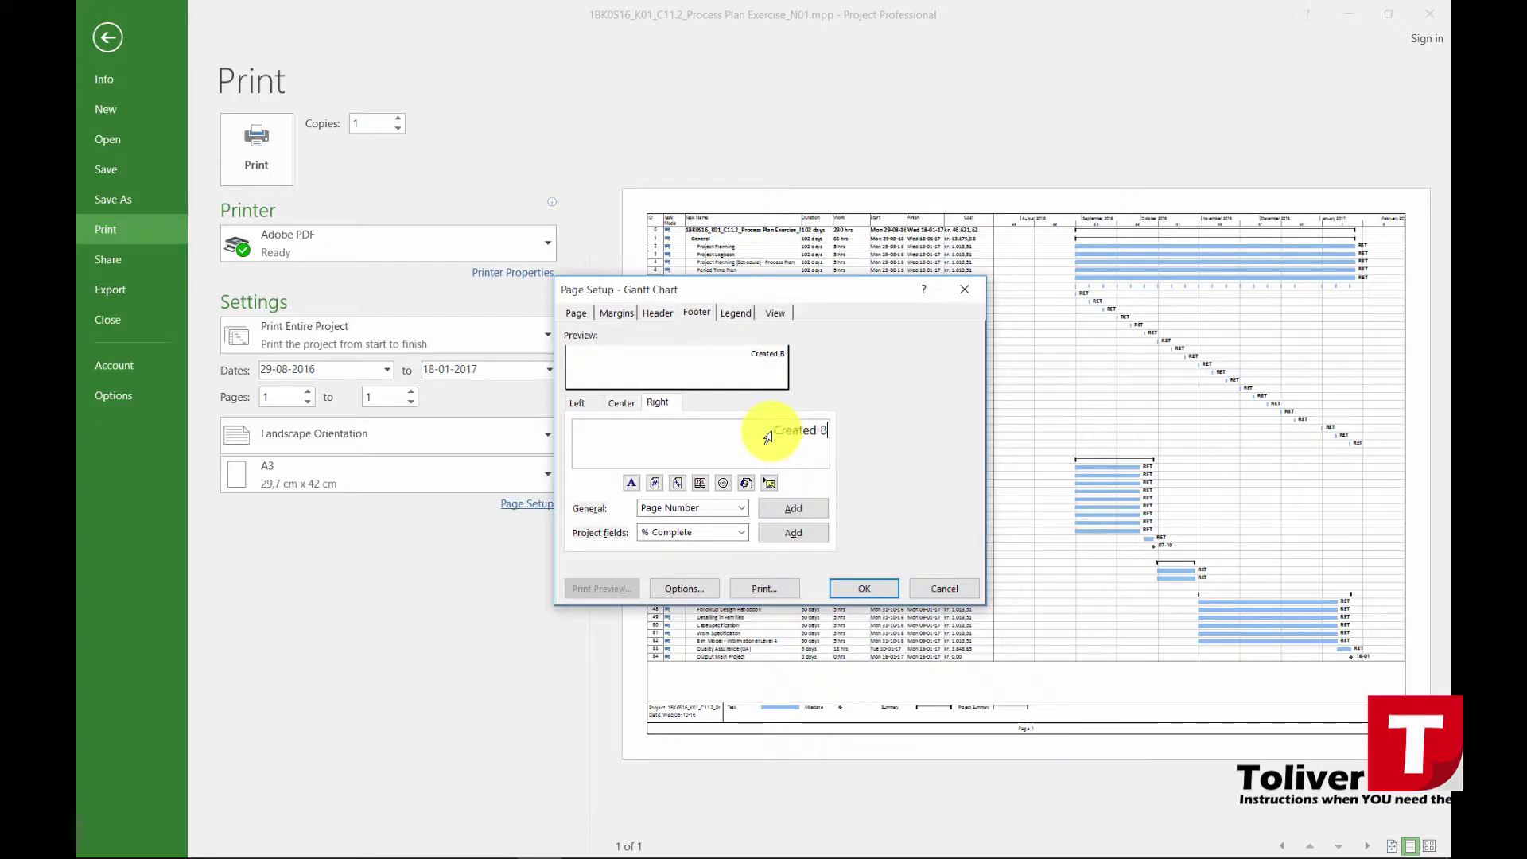
pyautogui.write('y Roto')
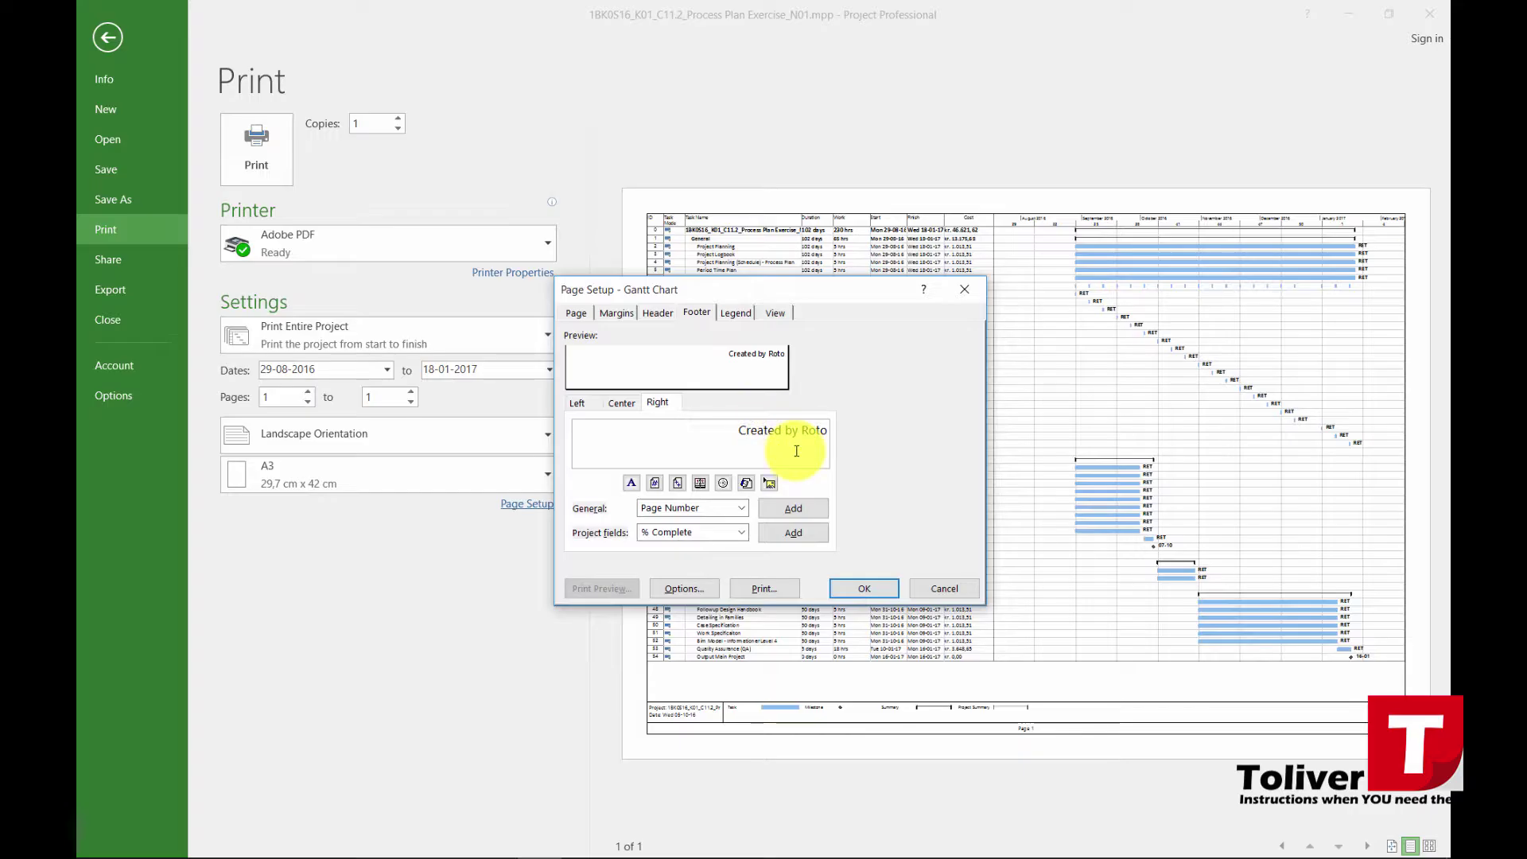
pyautogui.press('BackSpace')
pyautogui.press('BackSpace')
pyautogui.press('BackSpace')
pyautogui.write('R')
pyautogui.press('BackSpace')
pyautogui.write('ET')
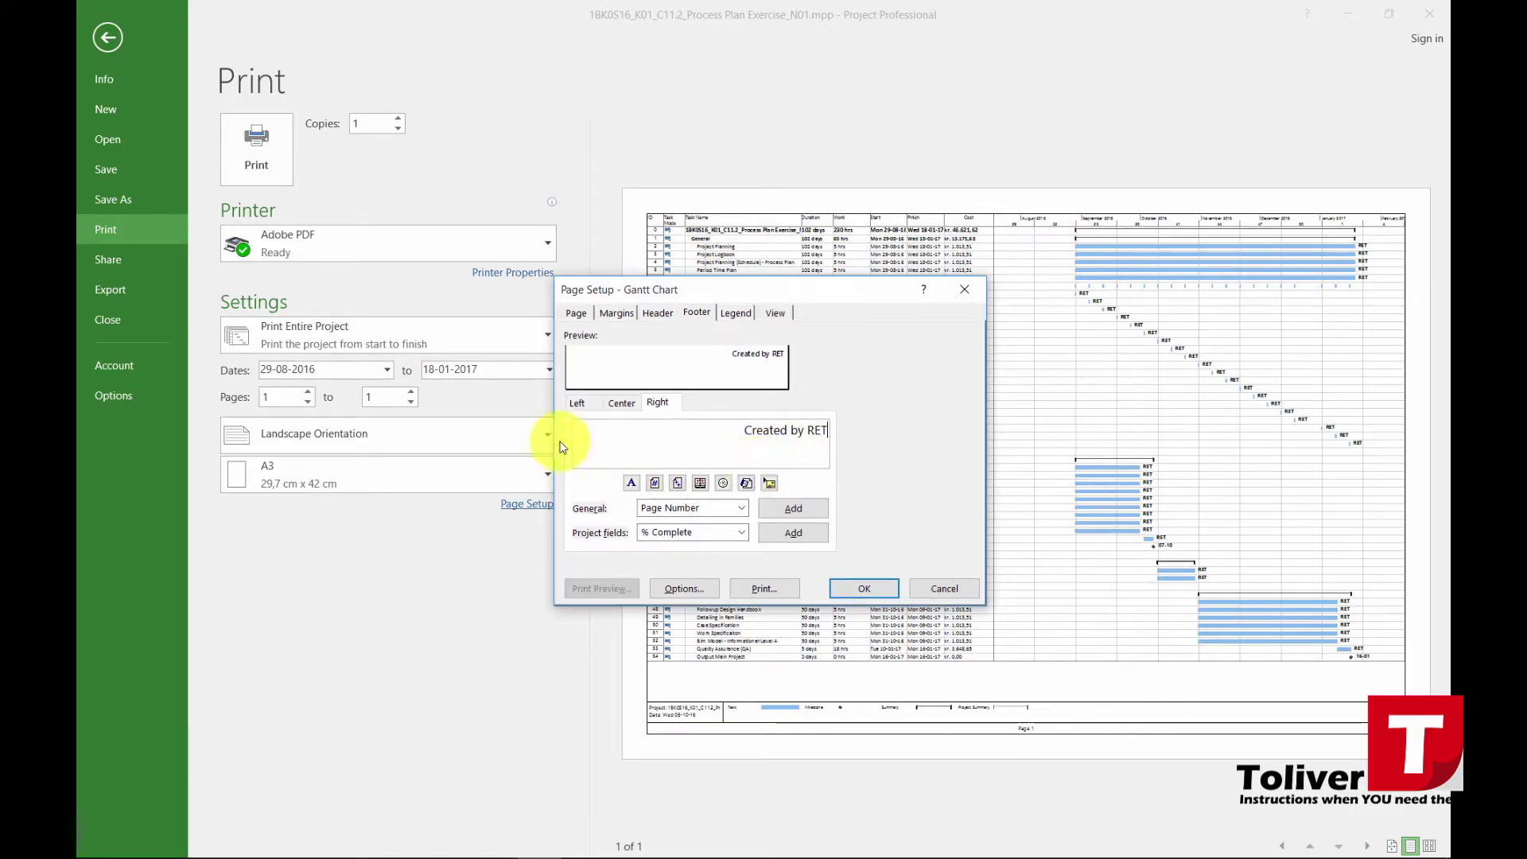
pyautogui.click(578, 402)
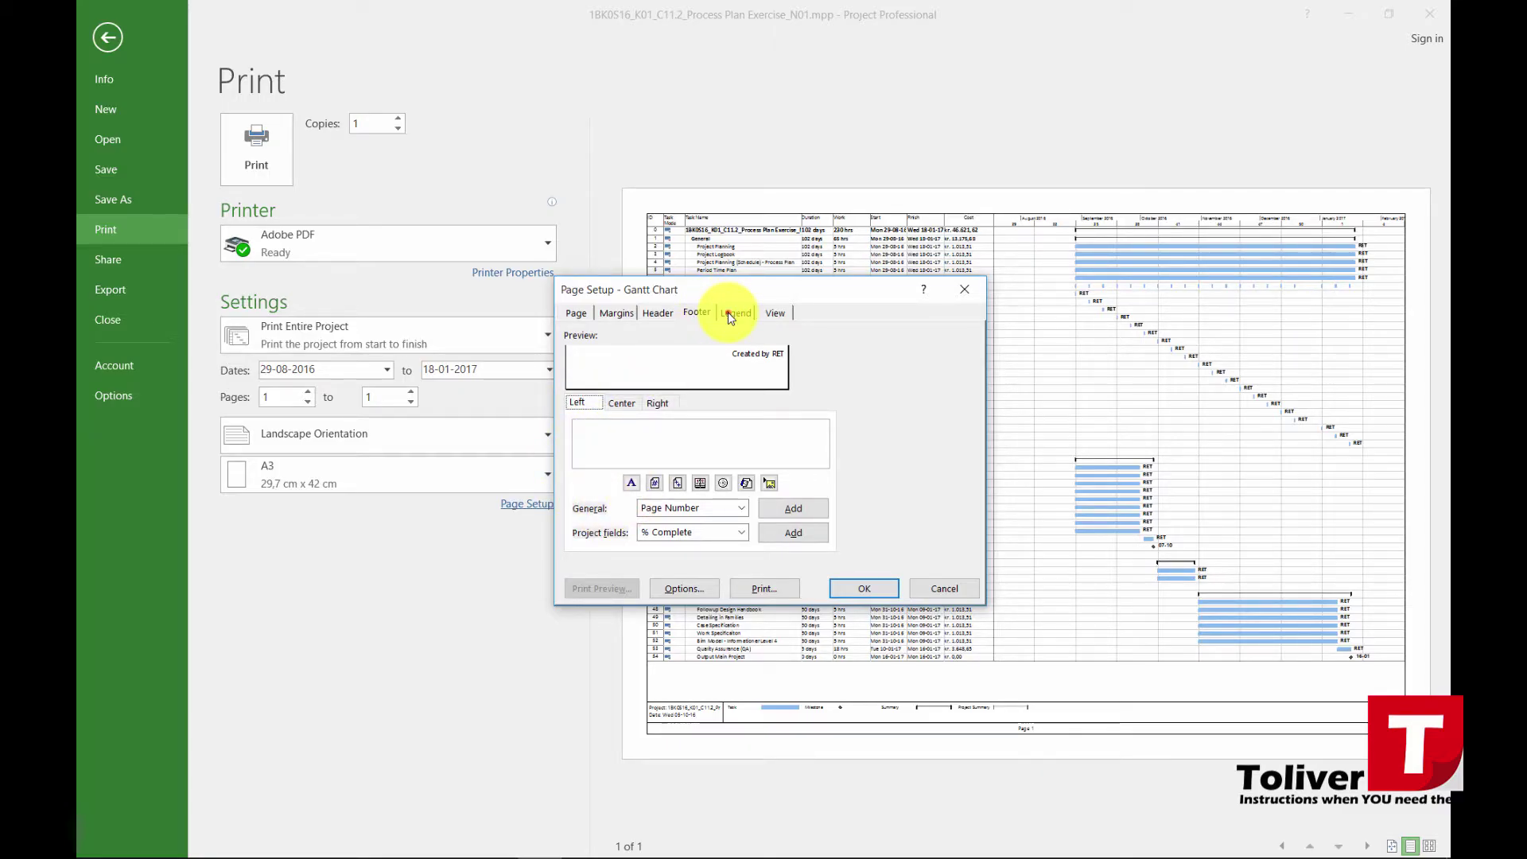
# Step: Replace the legend's left-hand title and date text with 'Legend'
pyautogui.click(730, 314)
pyautogui.click(578, 402)
pyautogui.moveTo(669, 447); pyautogui.dragTo(605, 418)
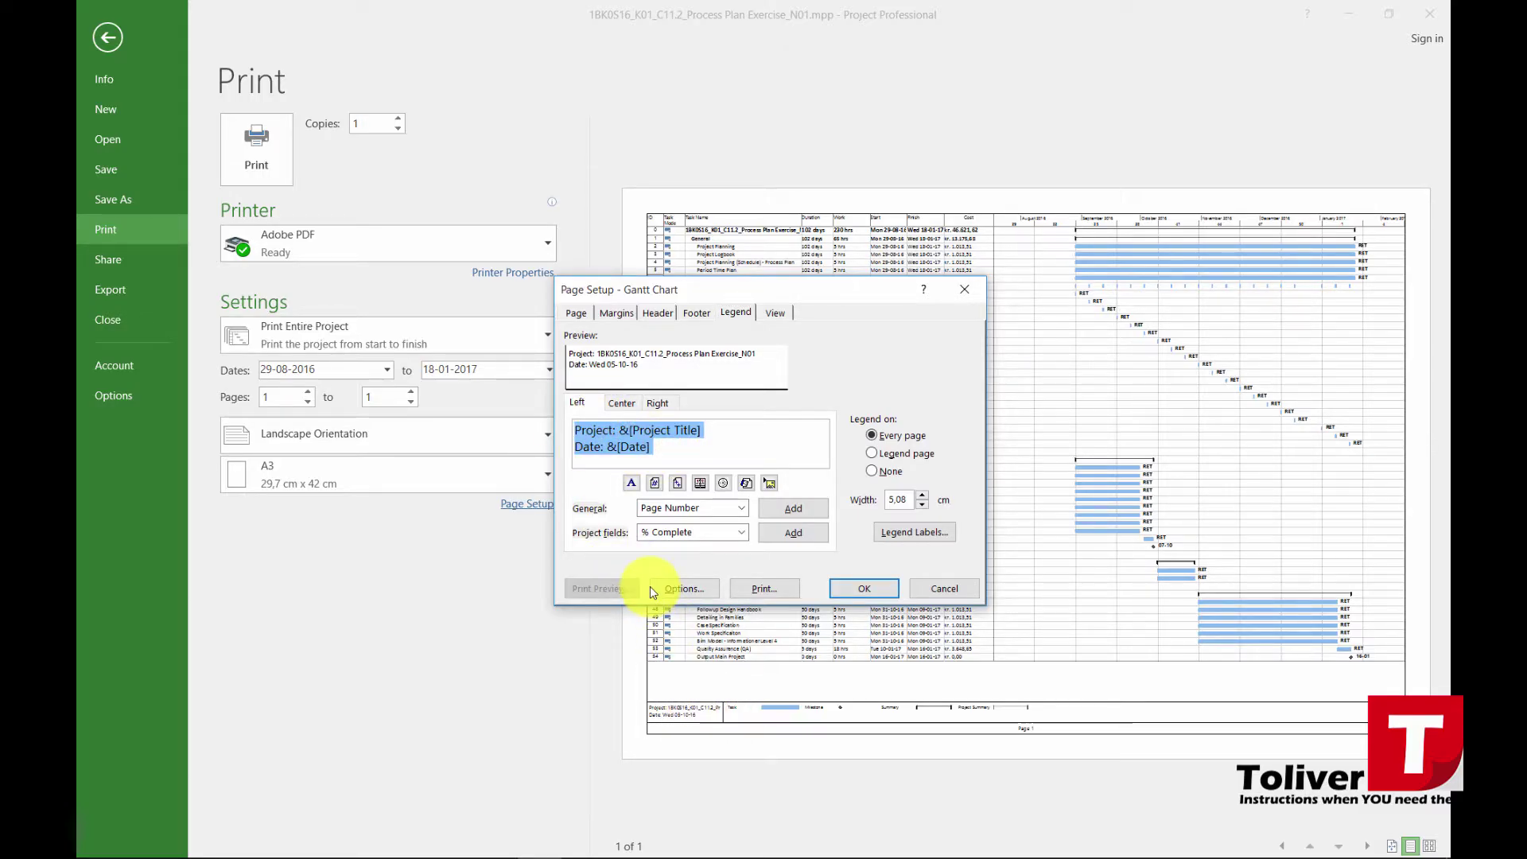
pyautogui.write('Legend')
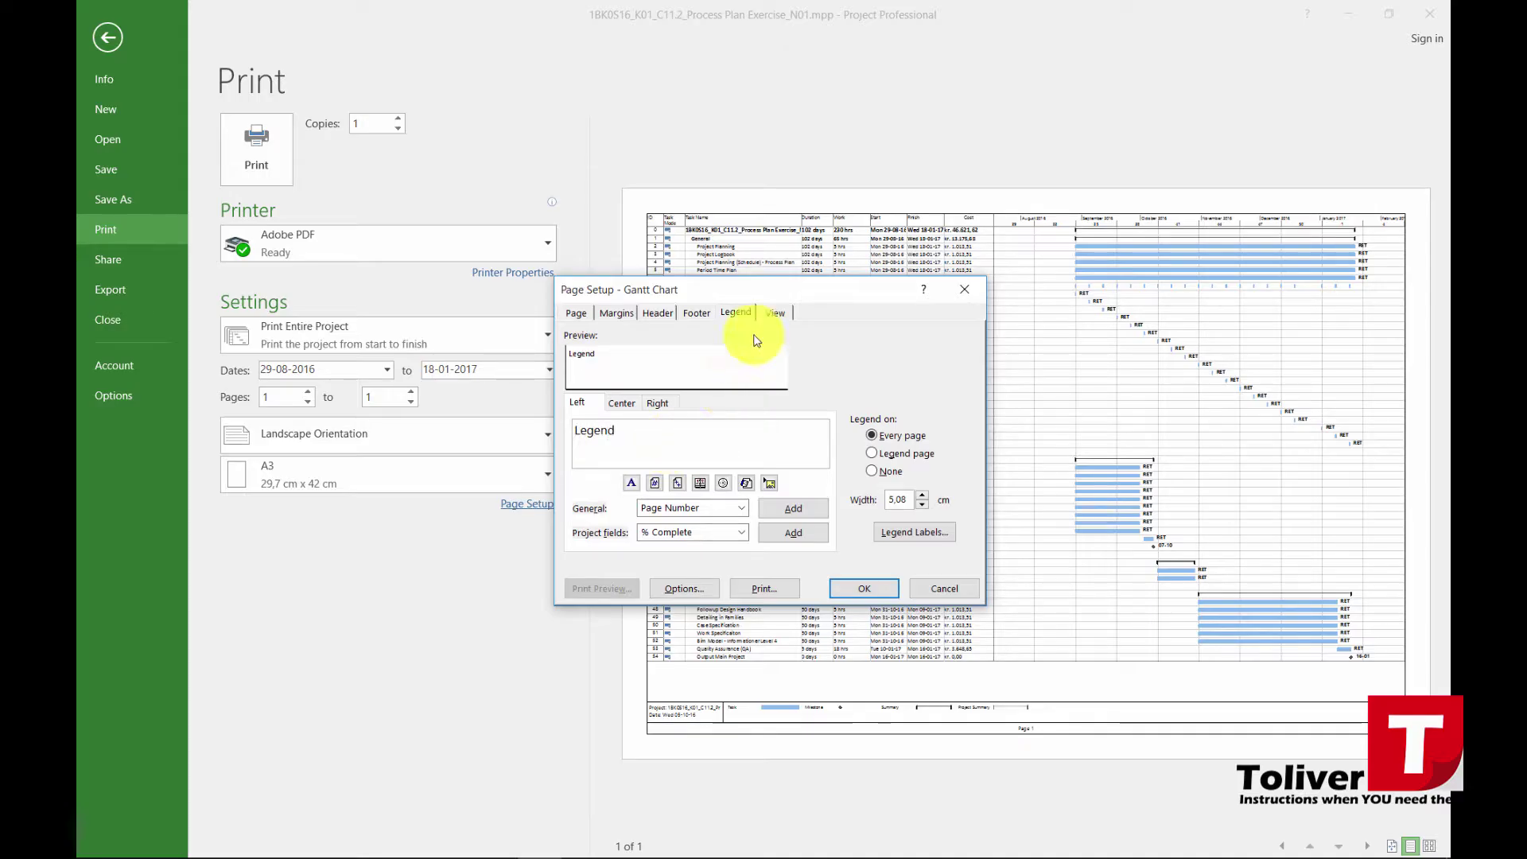
# Step: Turn off printing of blank pages and apply the page setup
pyautogui.click(771, 313)
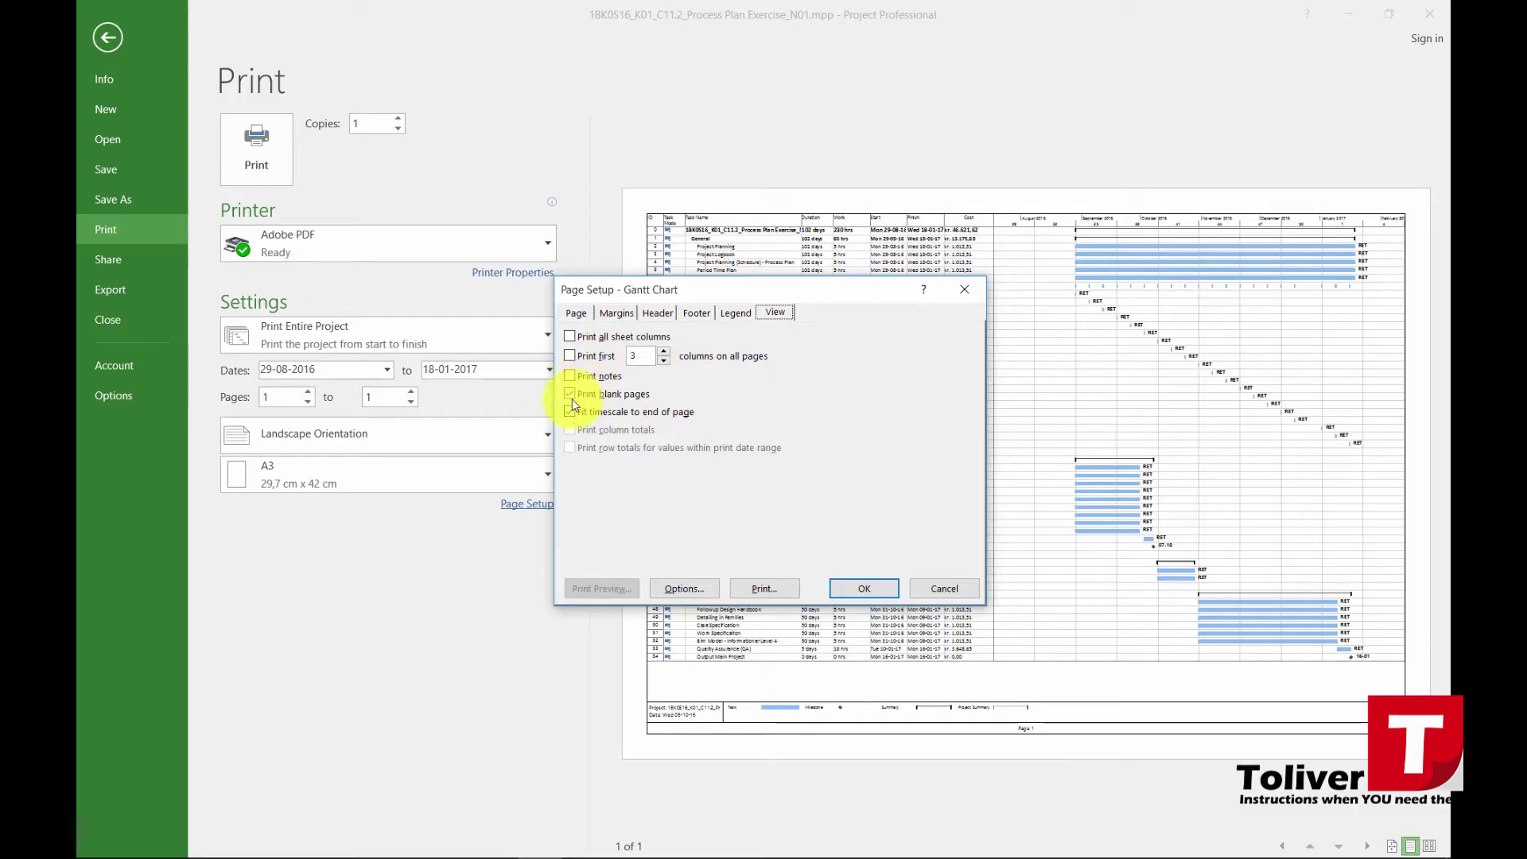
pyautogui.click(568, 402)
pyautogui.click(847, 596)
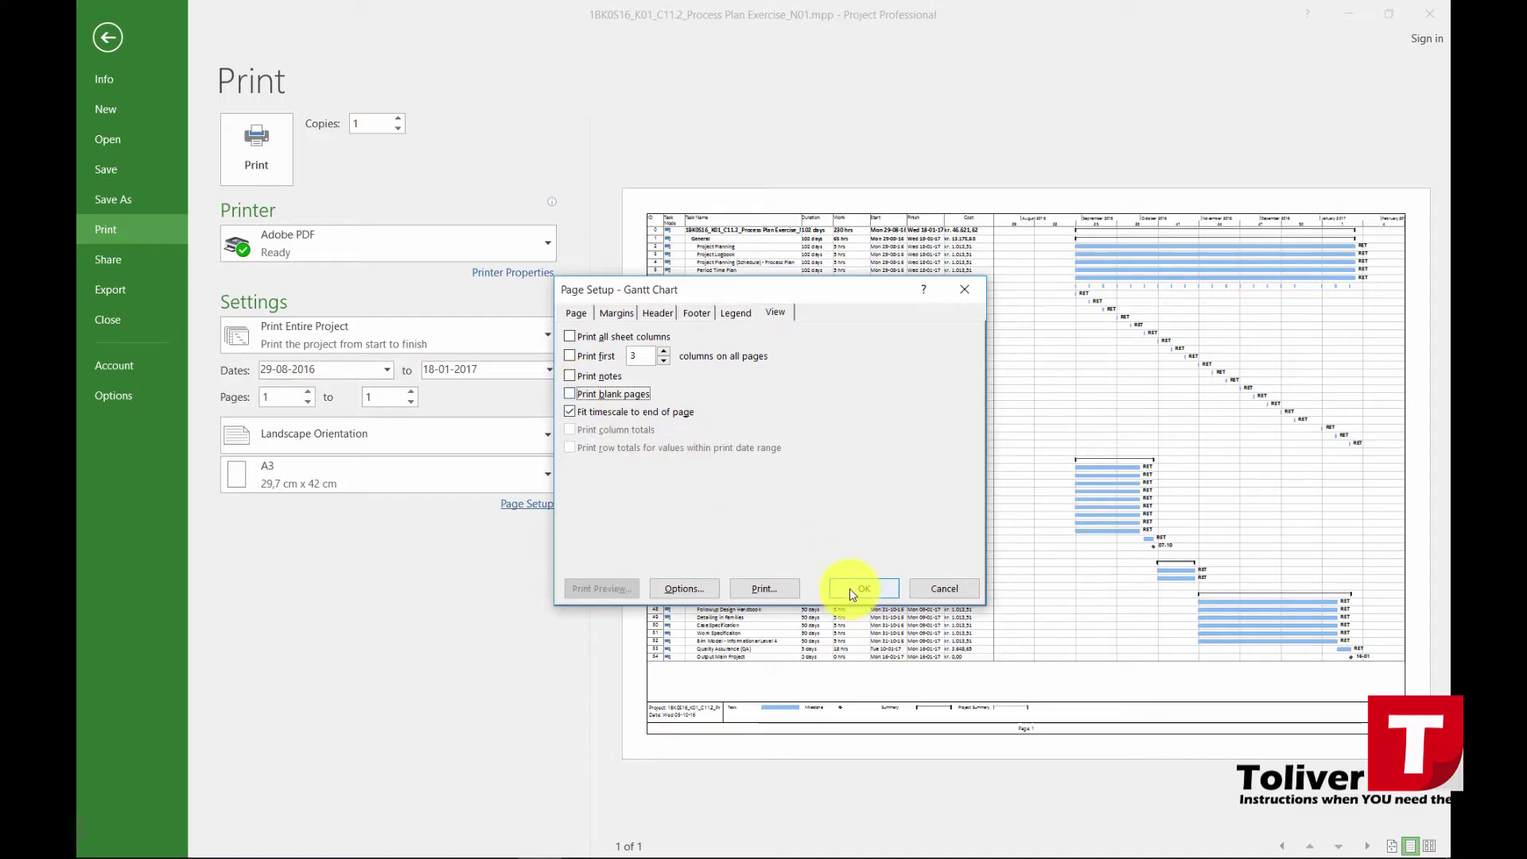
pyautogui.click(848, 593)
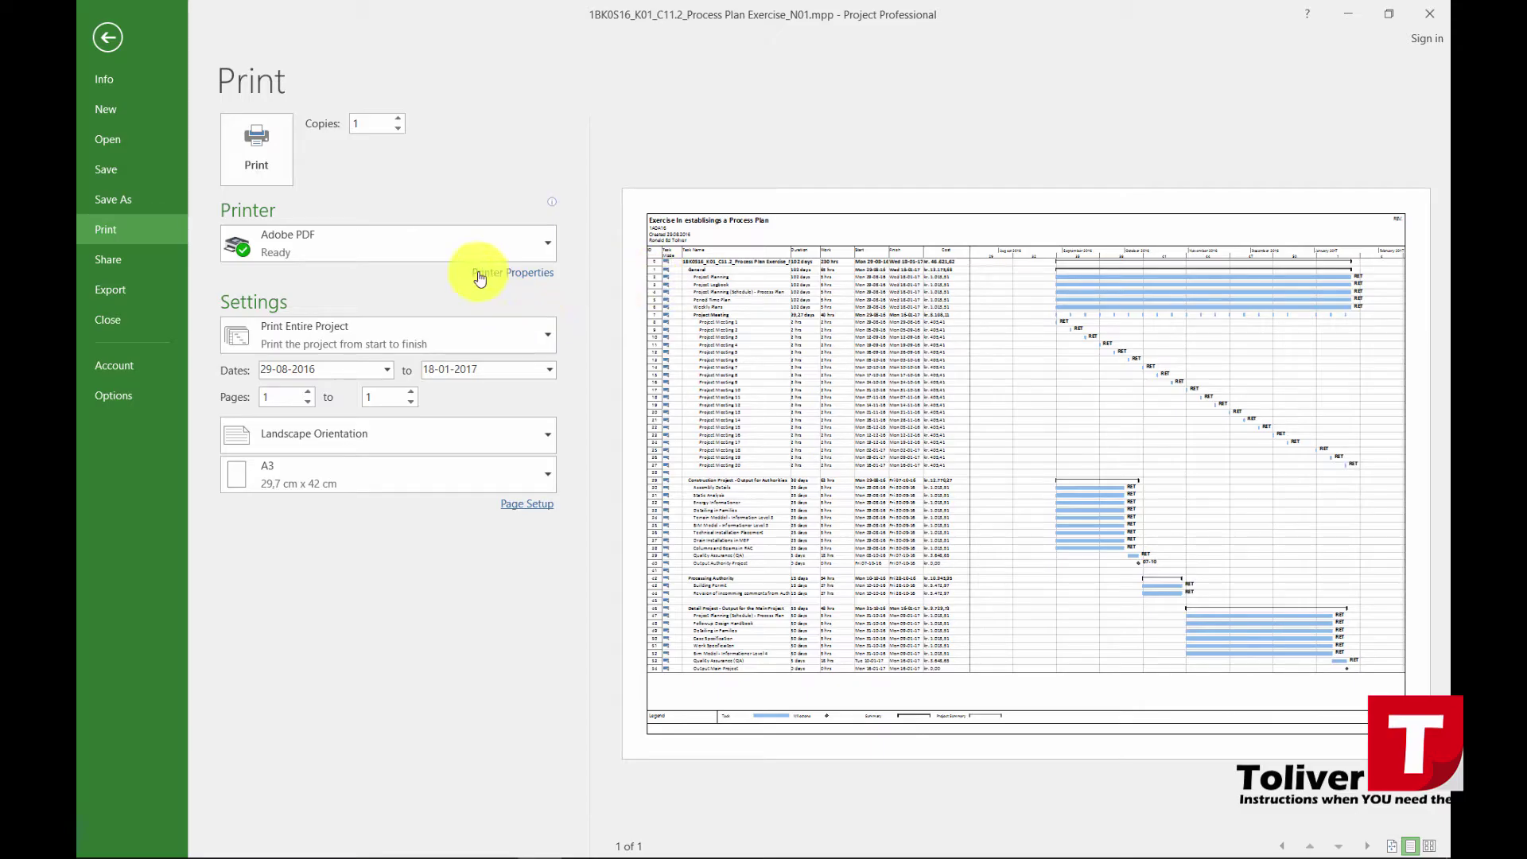
# Step: Print to 'Exercise in establishing a Process Plan.pdf' in the Microsoft Project - Process Plan folder
pyautogui.click(253, 166)
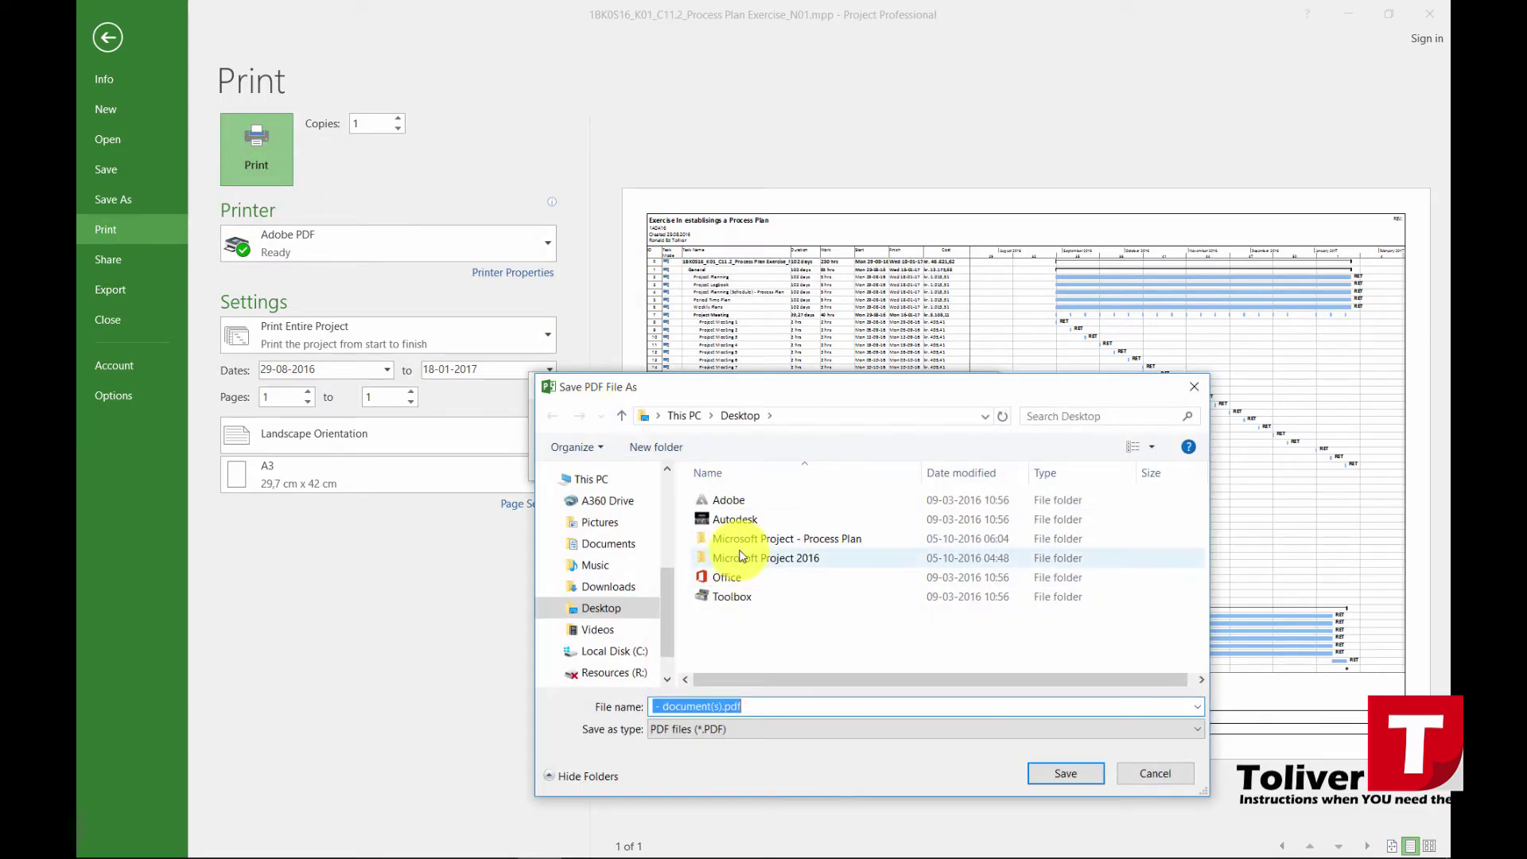
pyautogui.doubleClick(728, 539)
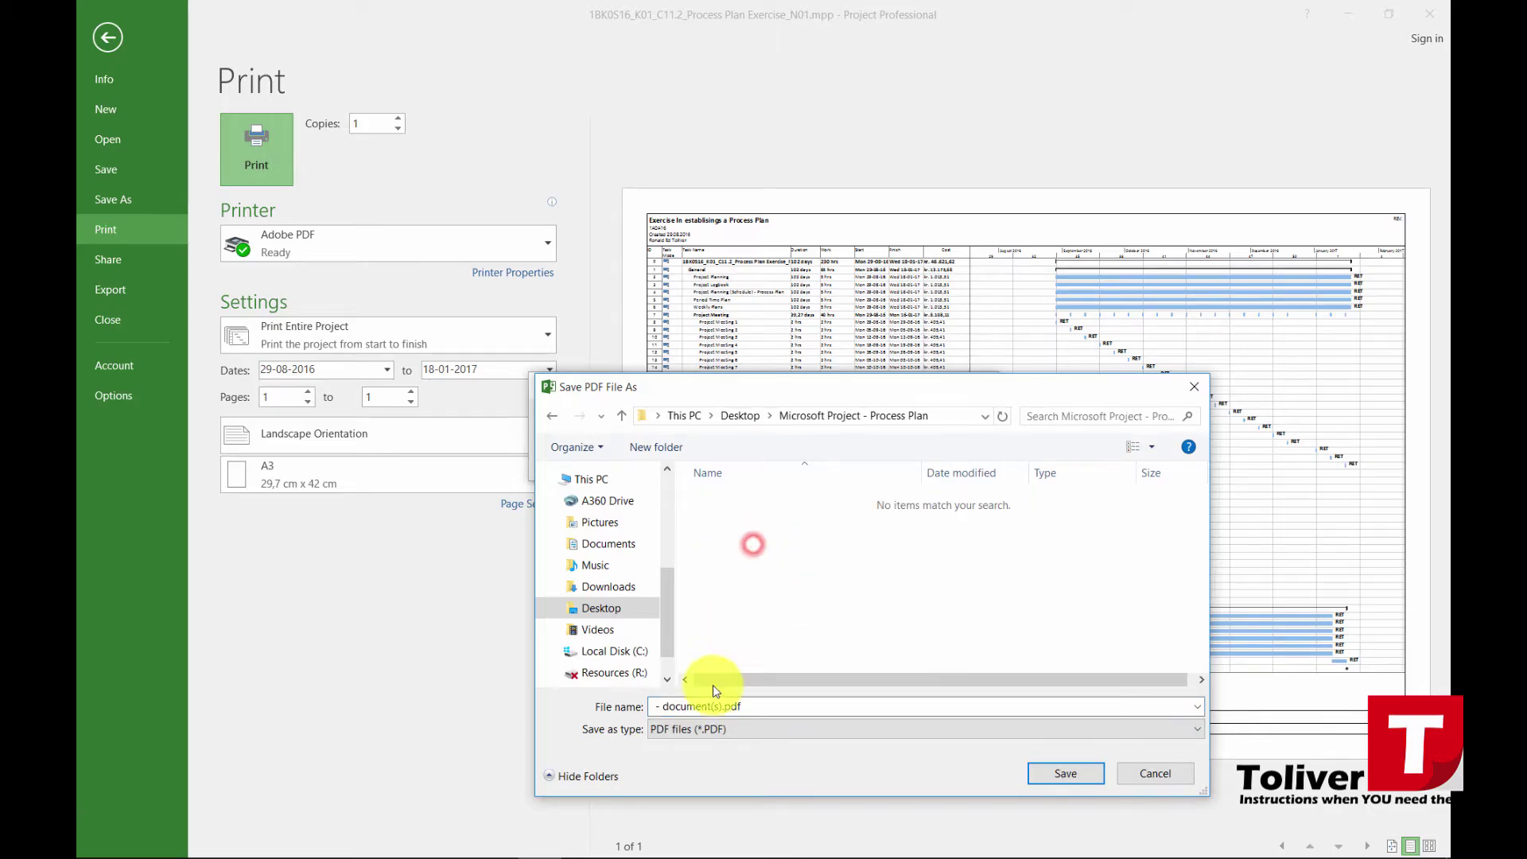
pyautogui.tripleClick(746, 705)
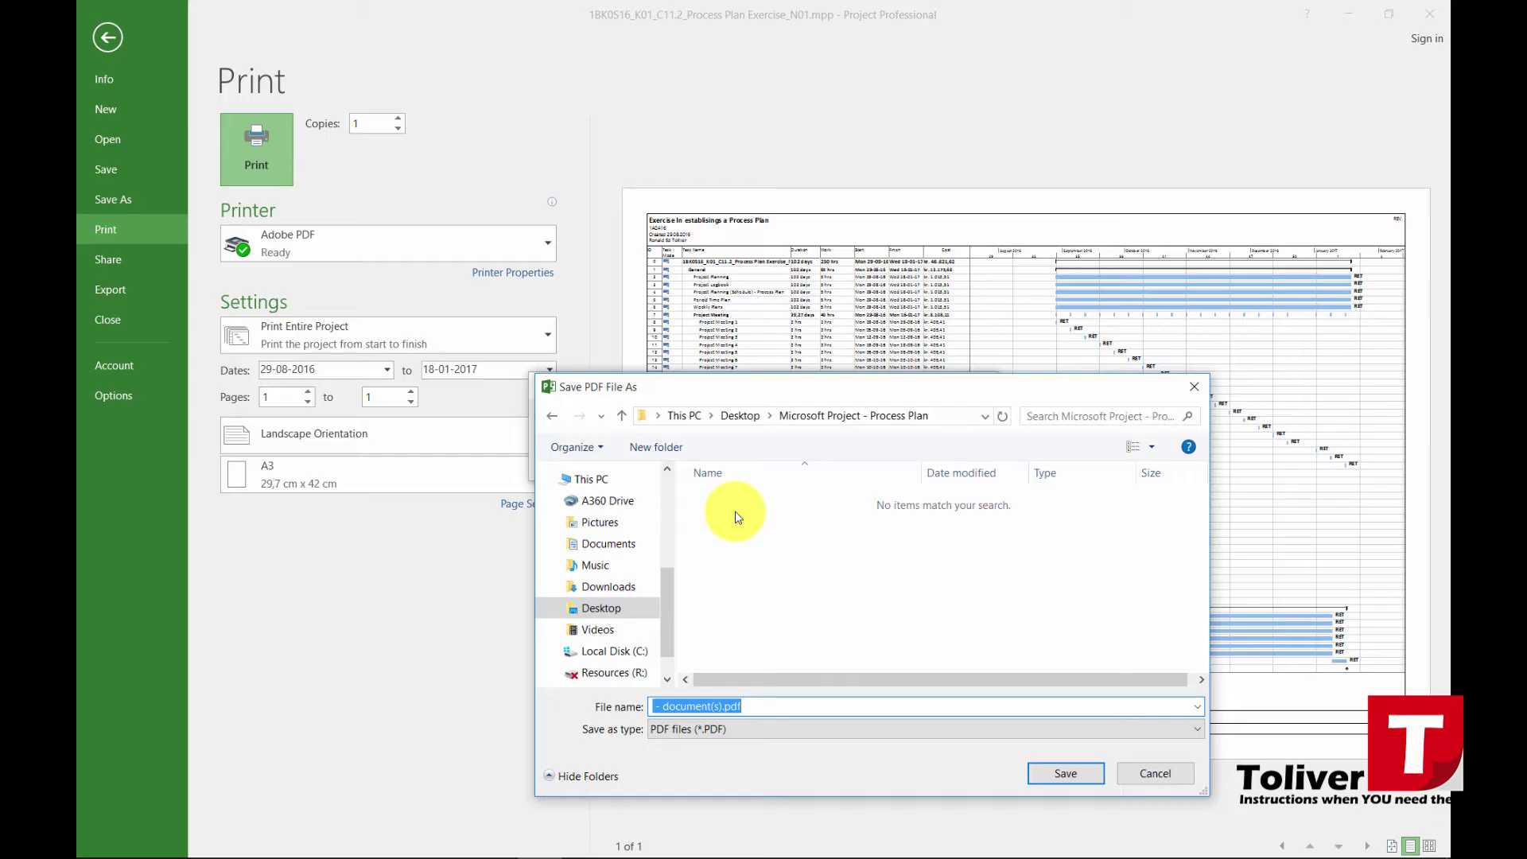
pyautogui.write('P')
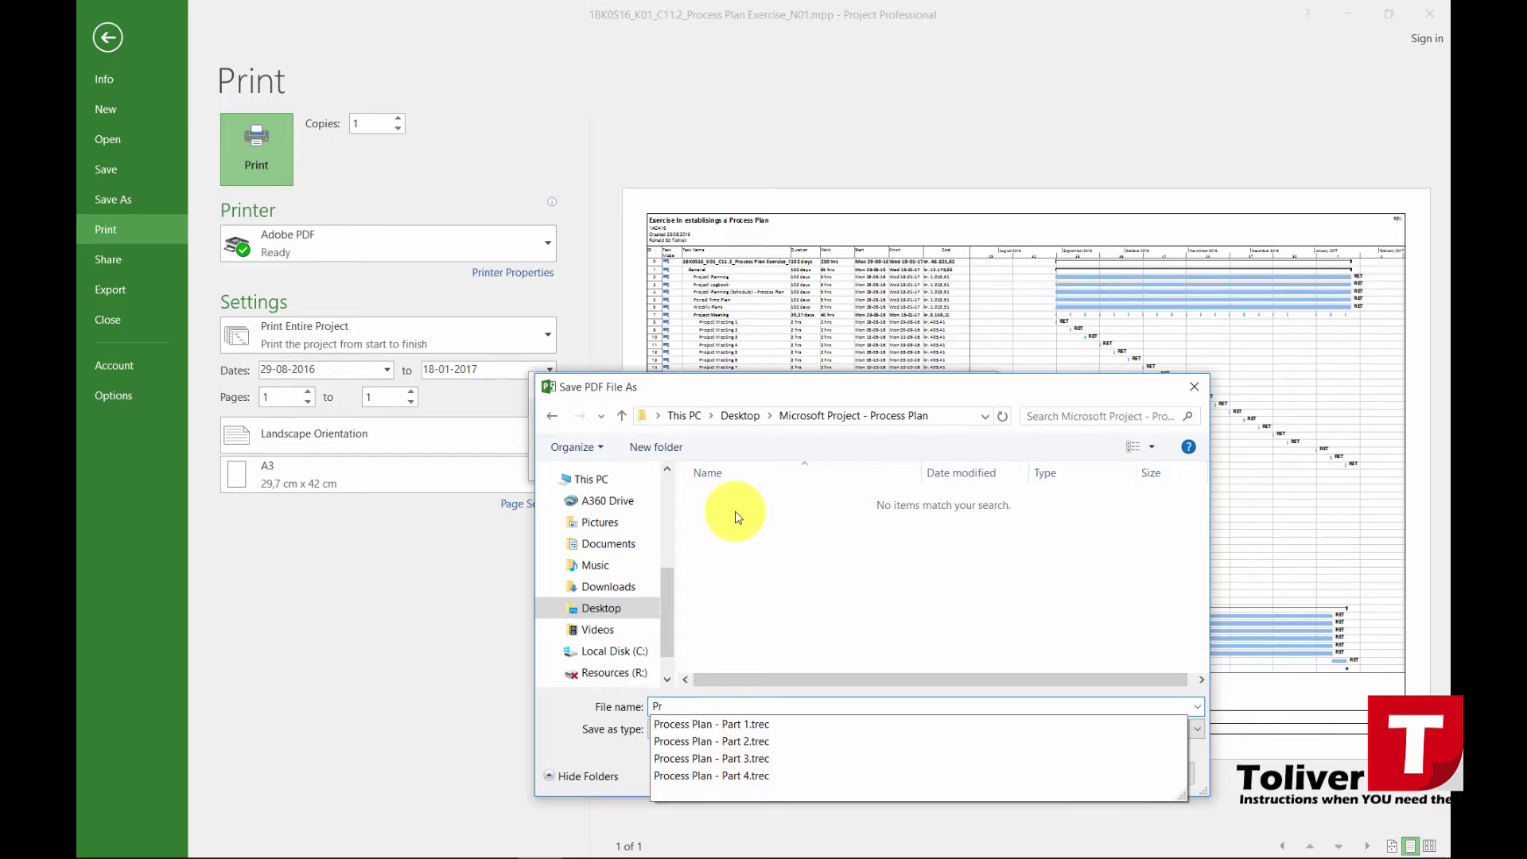
pyautogui.press('BackSpace')
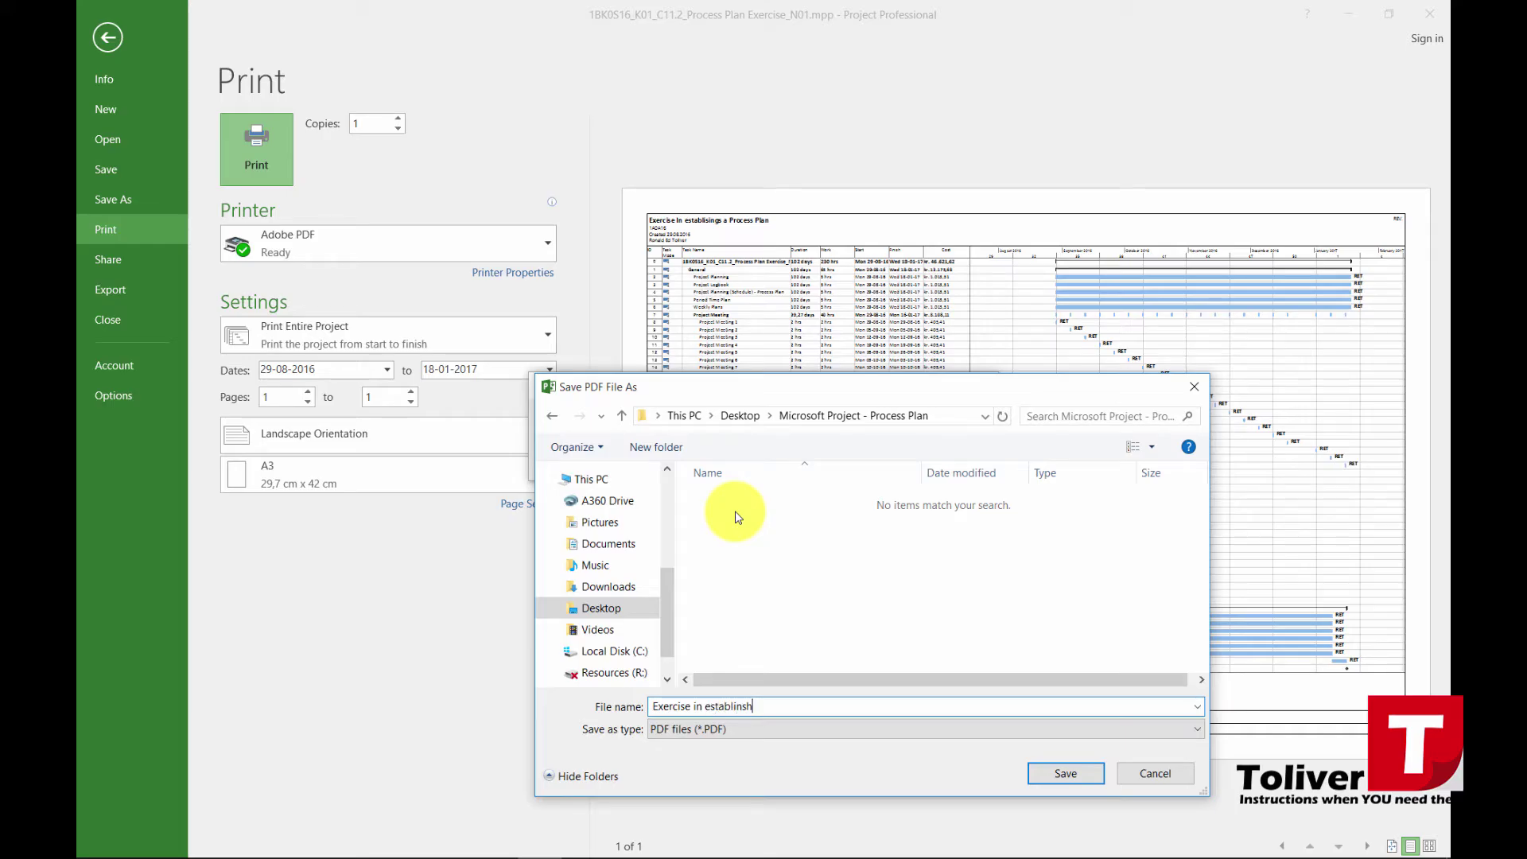
pyautogui.press('BackSpace')
pyautogui.press('BackSpace')
pyautogui.press('BackSpace')
pyautogui.write('shing a Process')
pyautogui.click(1072, 773)
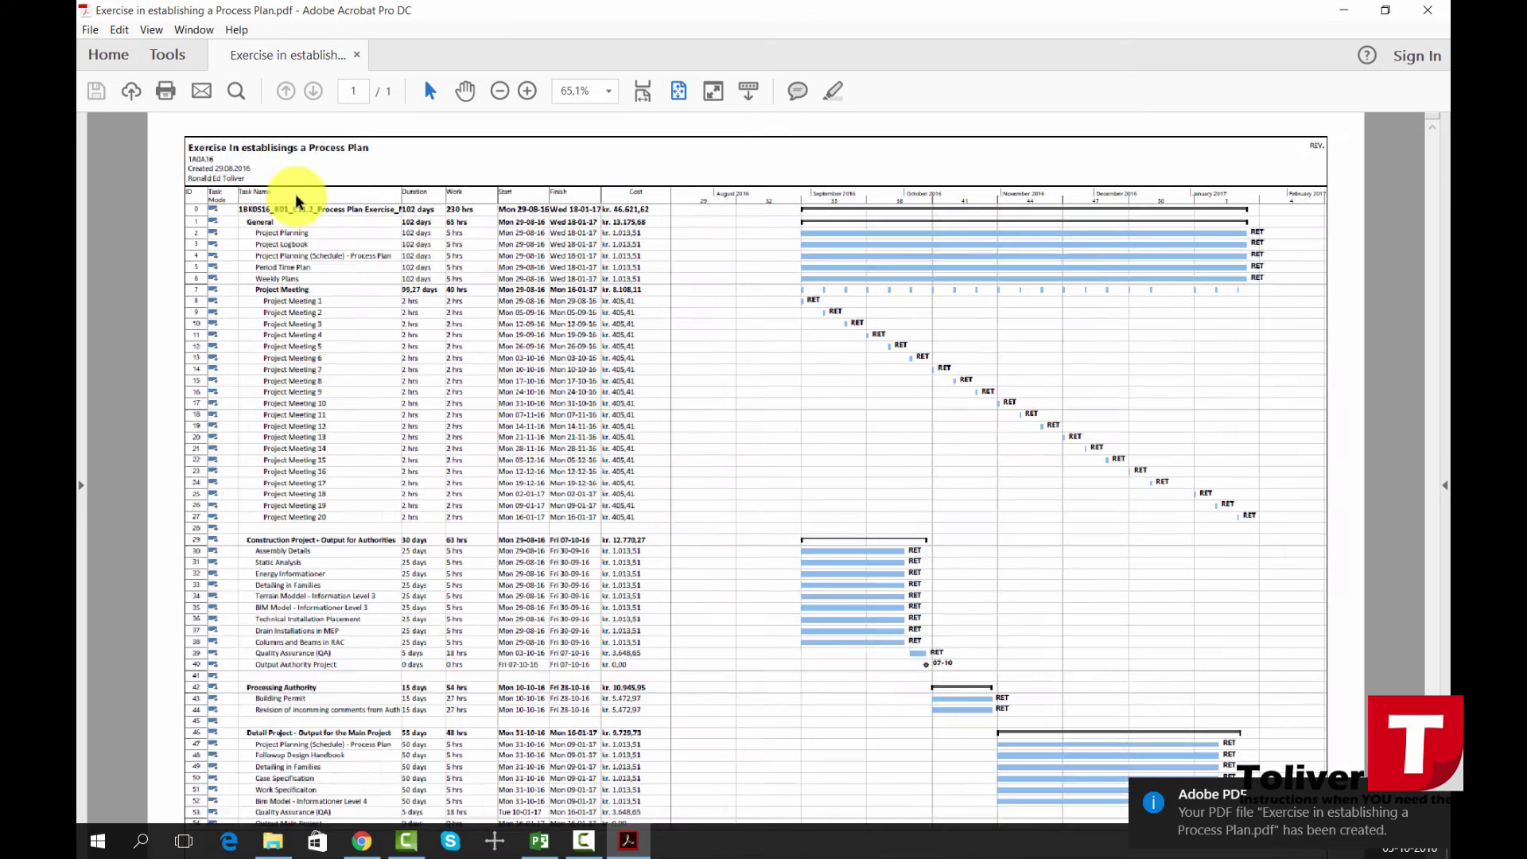
# Step: Scroll through the one-page PDF in Acrobat to check the header, task table and Gantt bars
pyautogui.scroll(1, 295, 199)
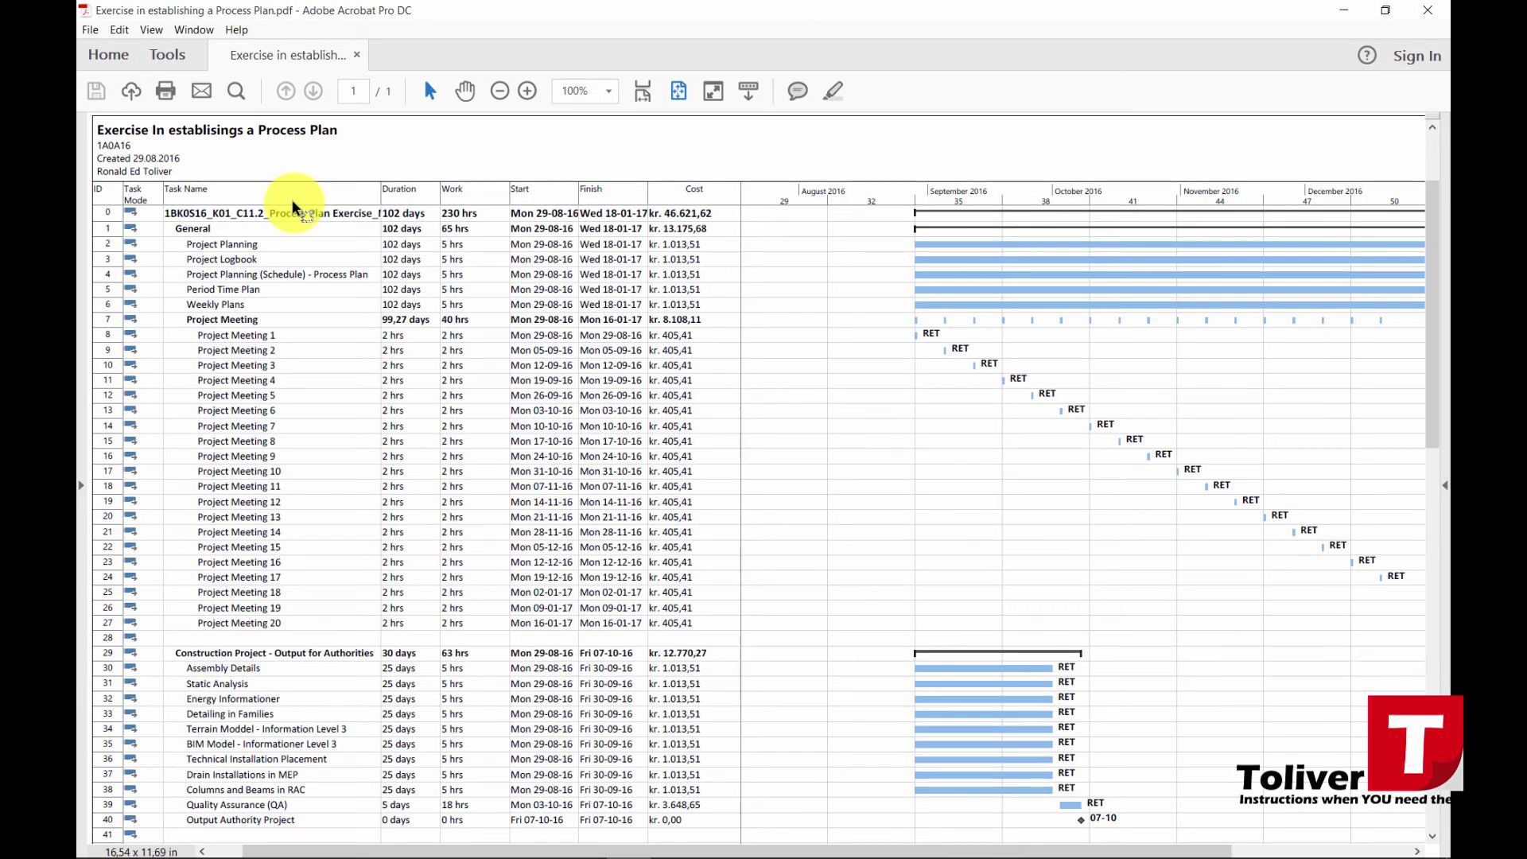
pyautogui.scroll(-1, 293, 203)
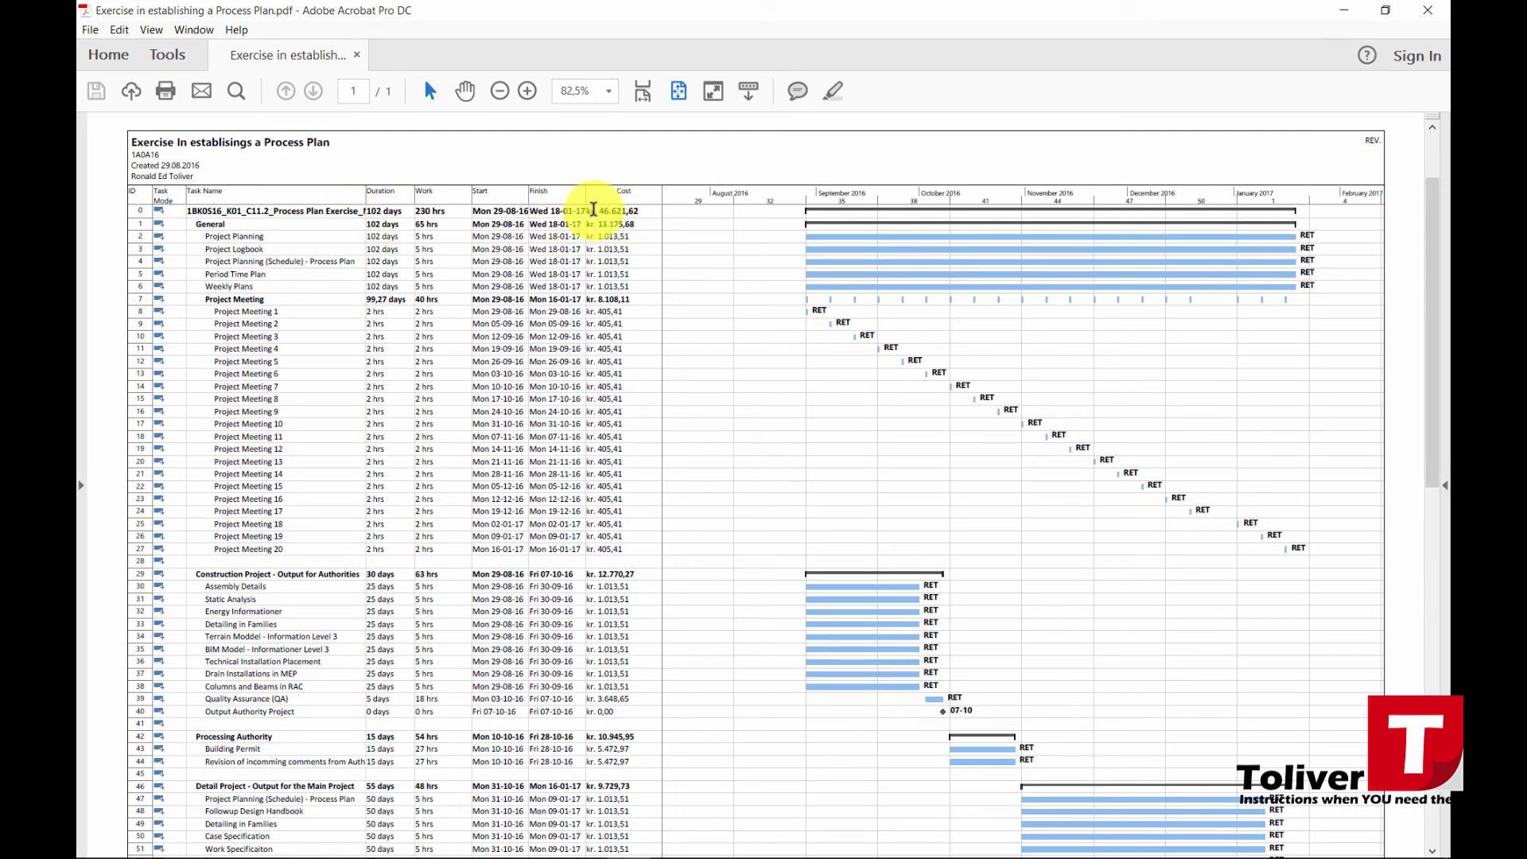
pyautogui.scroll(-2, 607, 210)
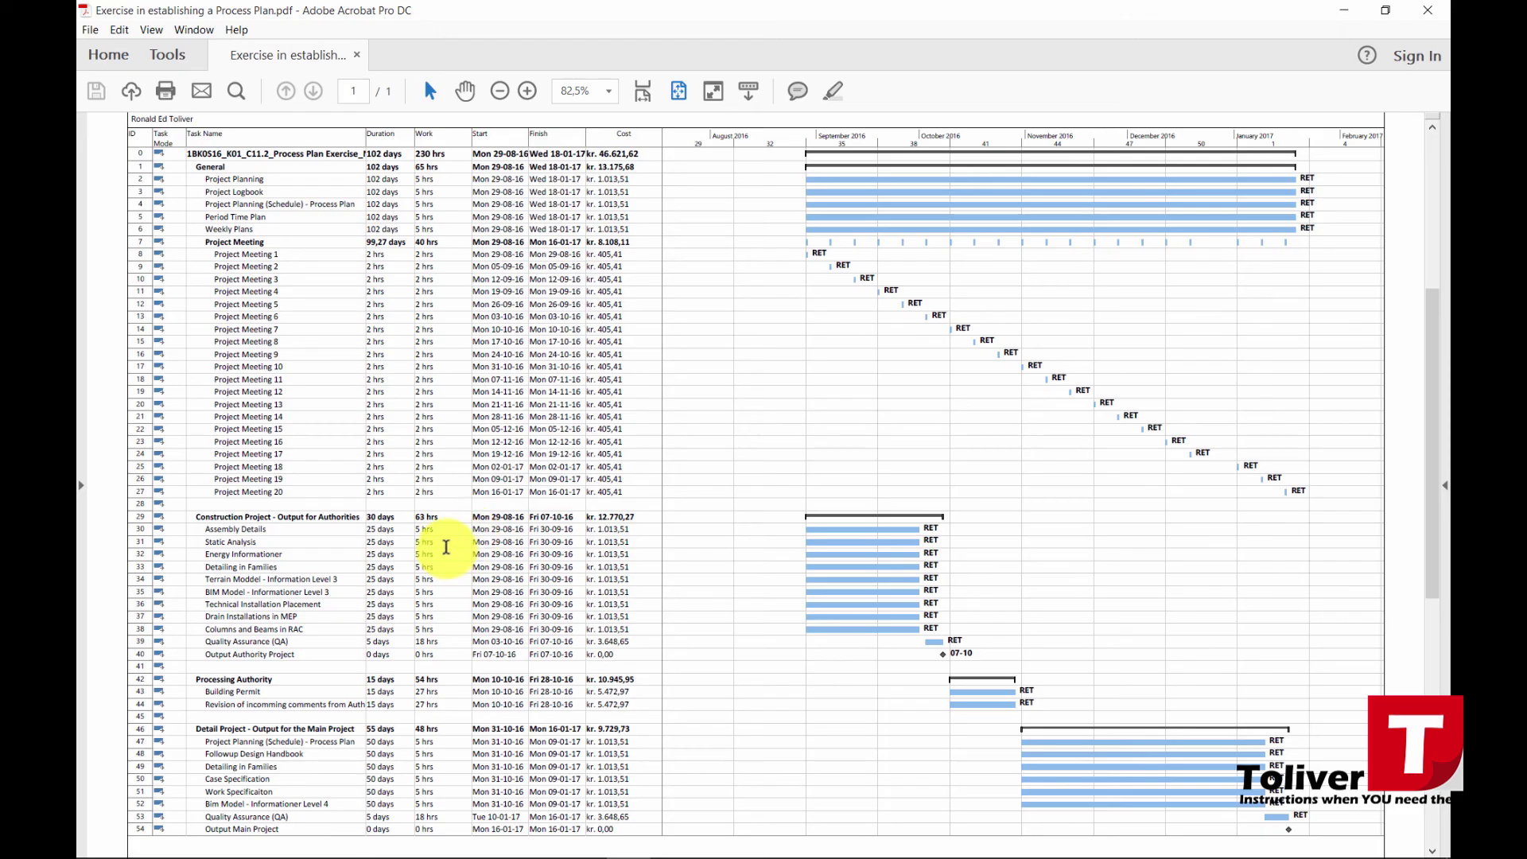
pyautogui.scroll(-1, 436, 533)
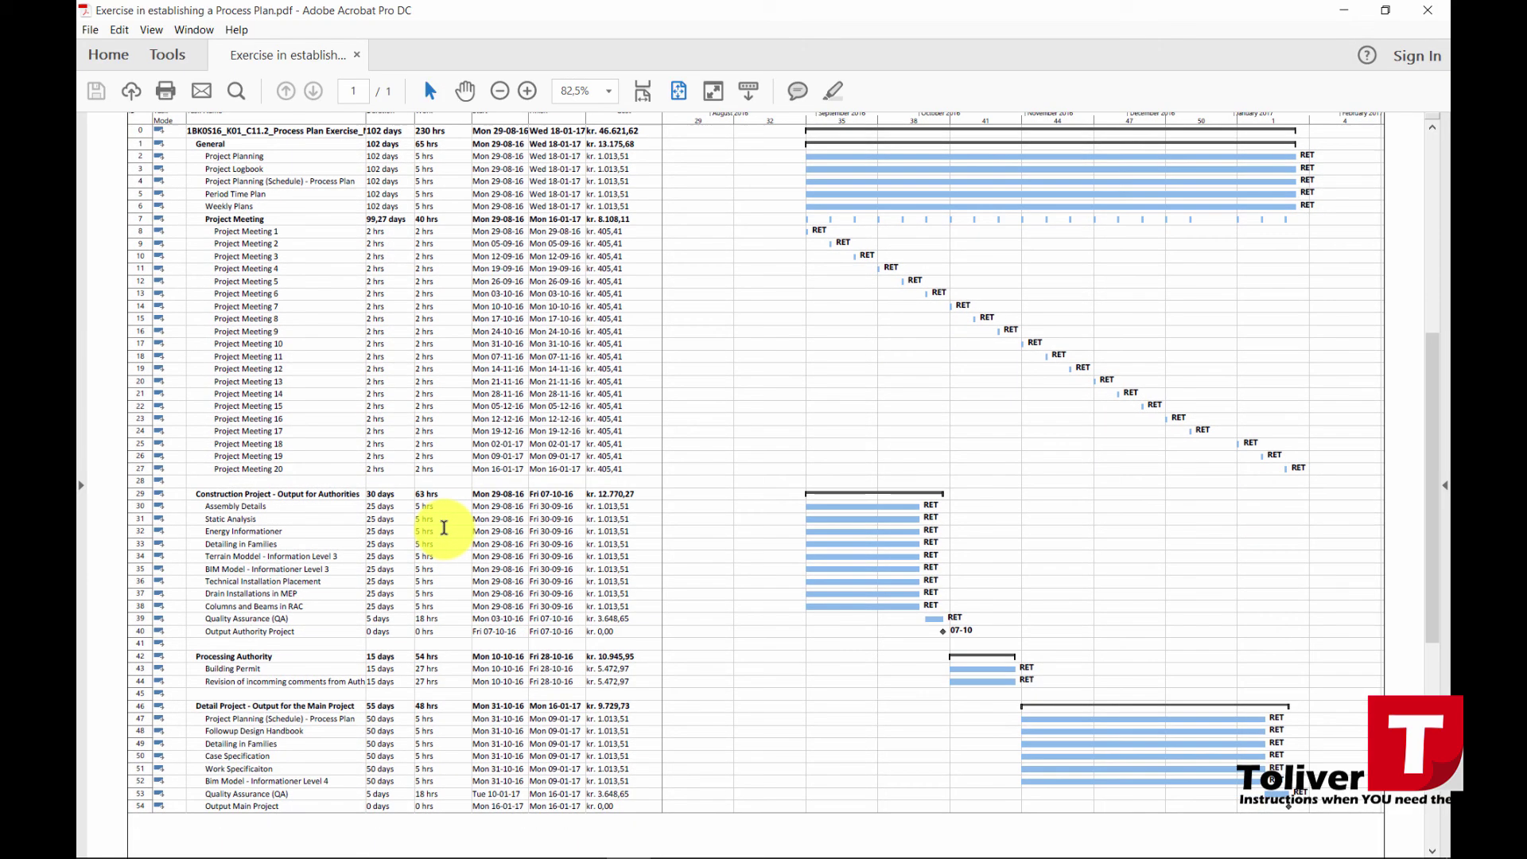
pyautogui.scroll(1, 817, 324)
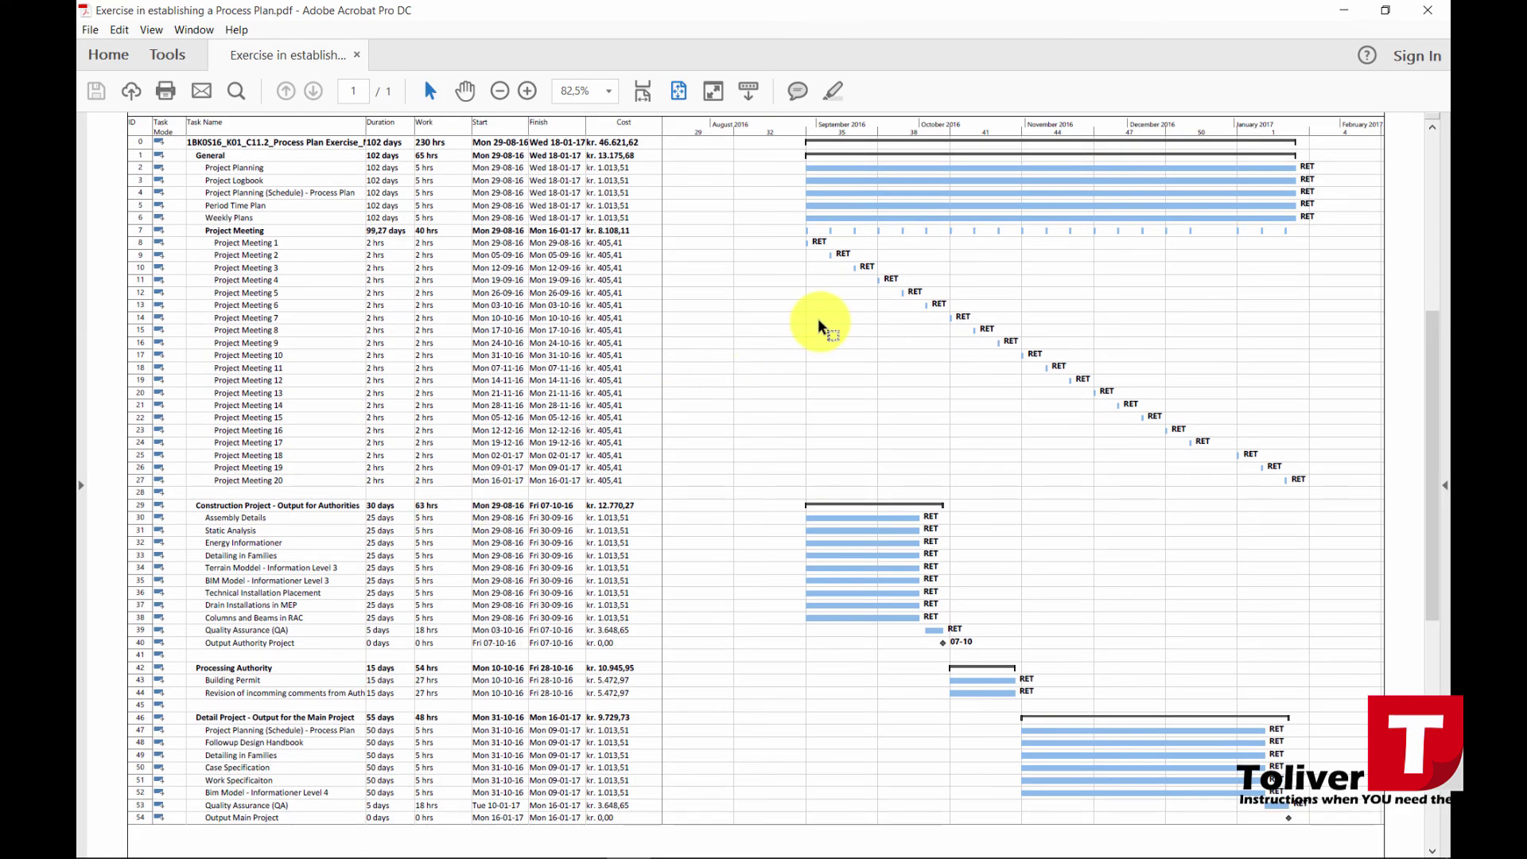